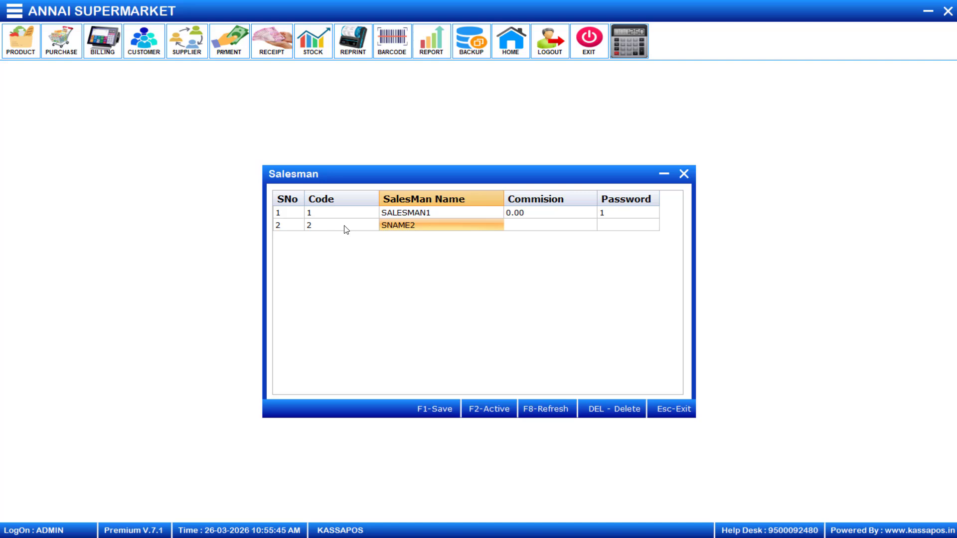
# Step: Complete the SNAME2 salesman row with the default 0.00 commission and enter its password
pyautogui.press('Return')
pyautogui.press('Return')
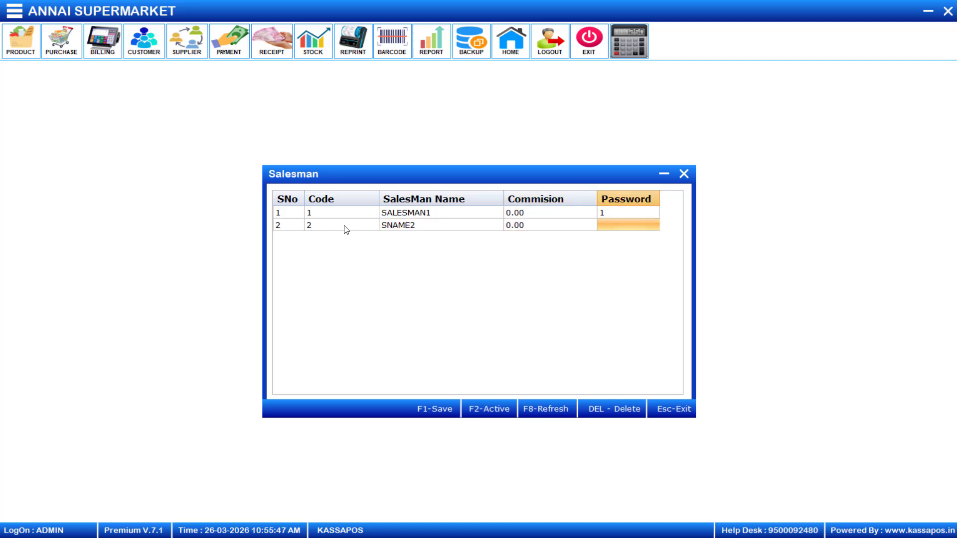
pyautogui.write('1')
pyautogui.press('Return')
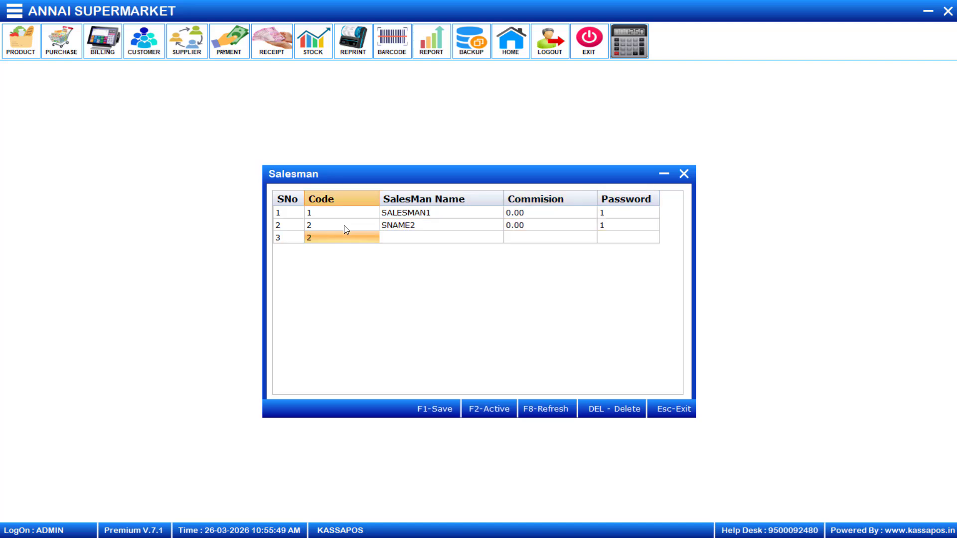
# Step: Add a salesman with code 3, name SNAME3 and commission 0.00, and enter the salesman's password
pyautogui.press('BackSpace')
pyautogui.press('Return')
pyautogui.write('SN')
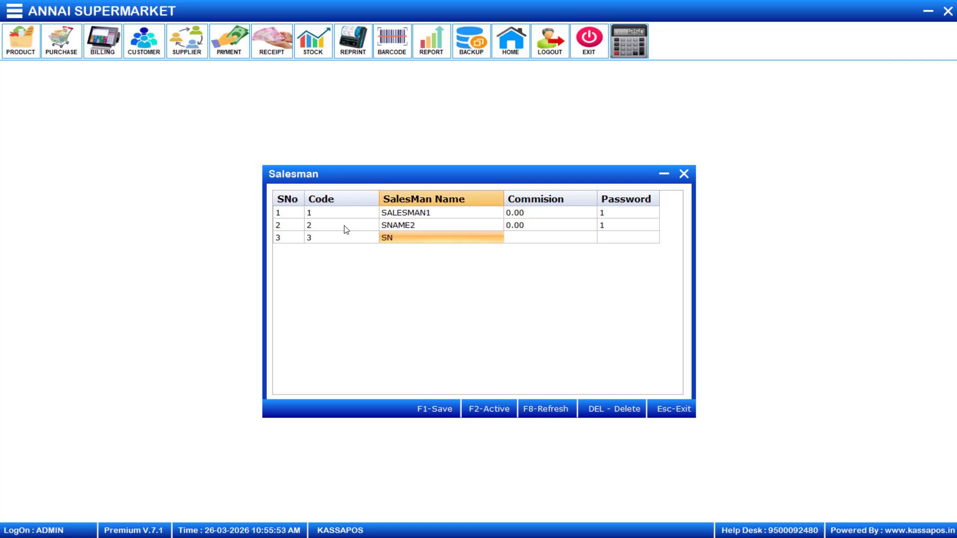
pyautogui.write('AME3')
pyautogui.press('Return')
pyautogui.press('Return')
pyautogui.write('1')
pyautogui.press('Return')
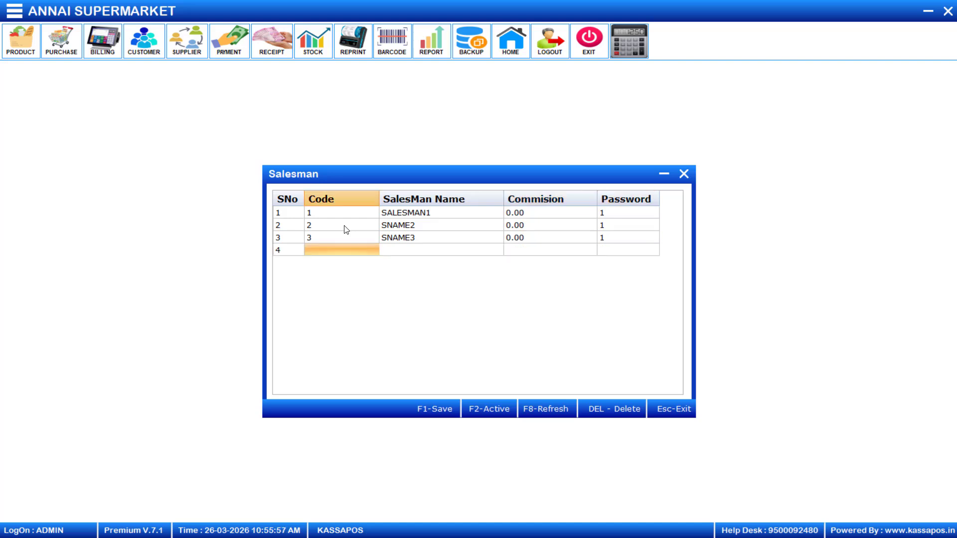
# Step: Add a salesman with code 4, name SNAME4 and commission 0.00, and enter the salesman's password
pyautogui.write('4')
pyautogui.press('Return')
pyautogui.write('SNAME')
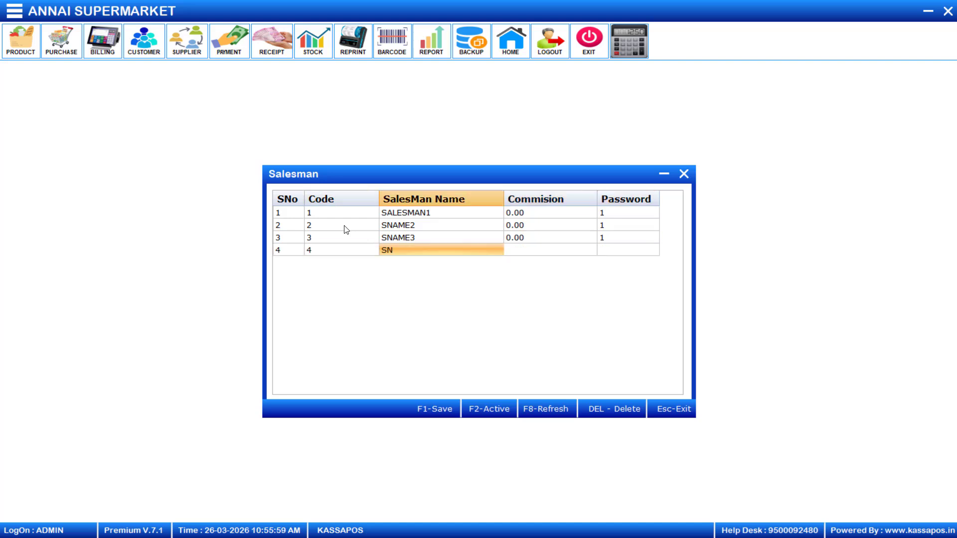
pyautogui.press('Return')
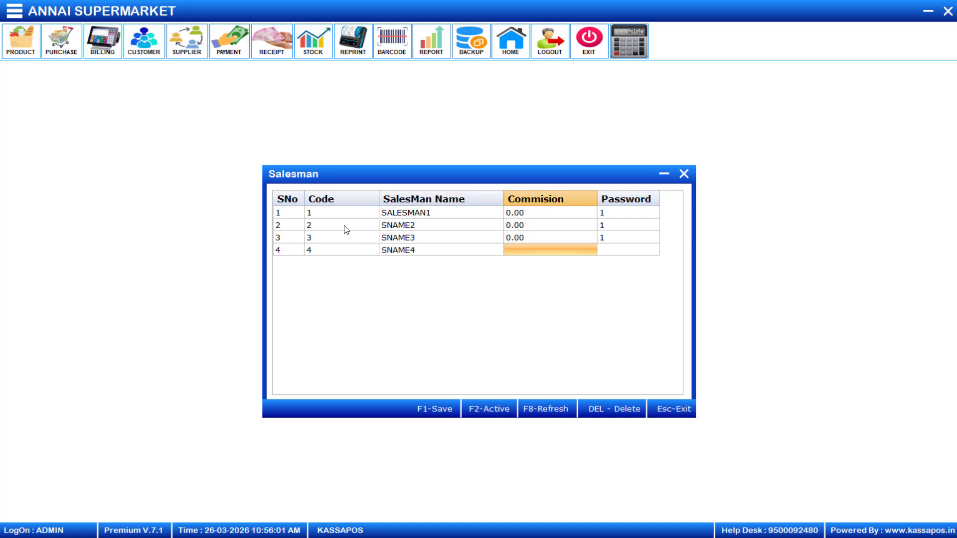
pyautogui.press('Return')
pyautogui.write('1')
pyautogui.press('Return')
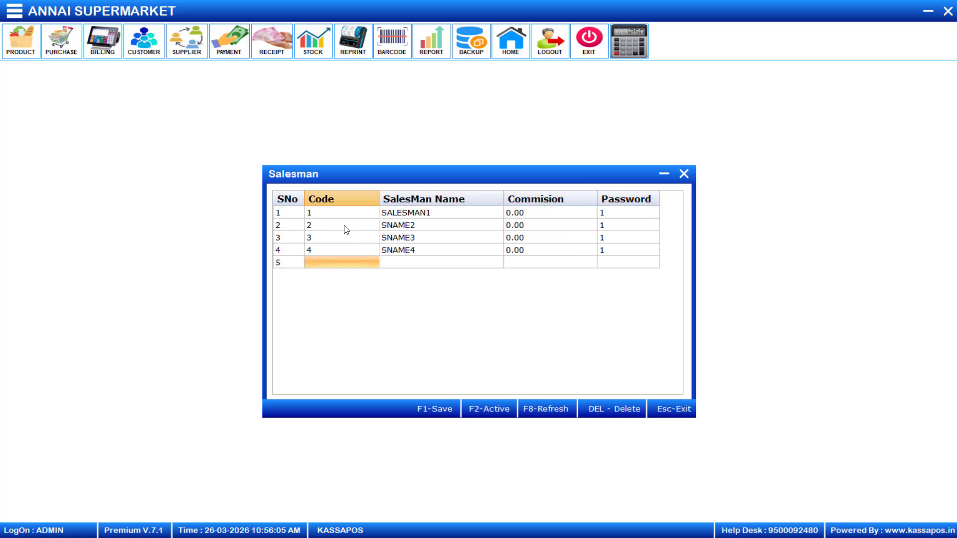
# Step: Close the Salesman window, saving the salesman details
pyautogui.press('Escape')
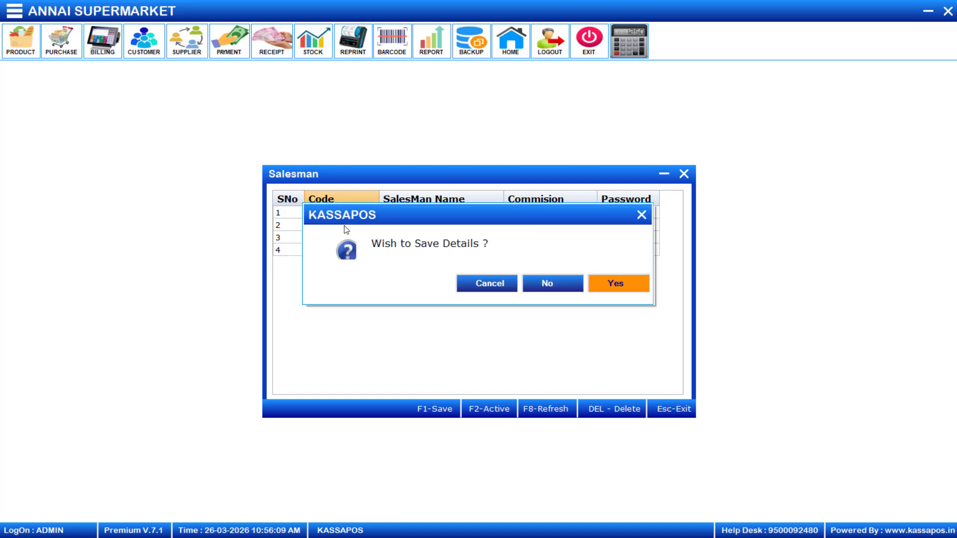
pyautogui.click(621, 286)
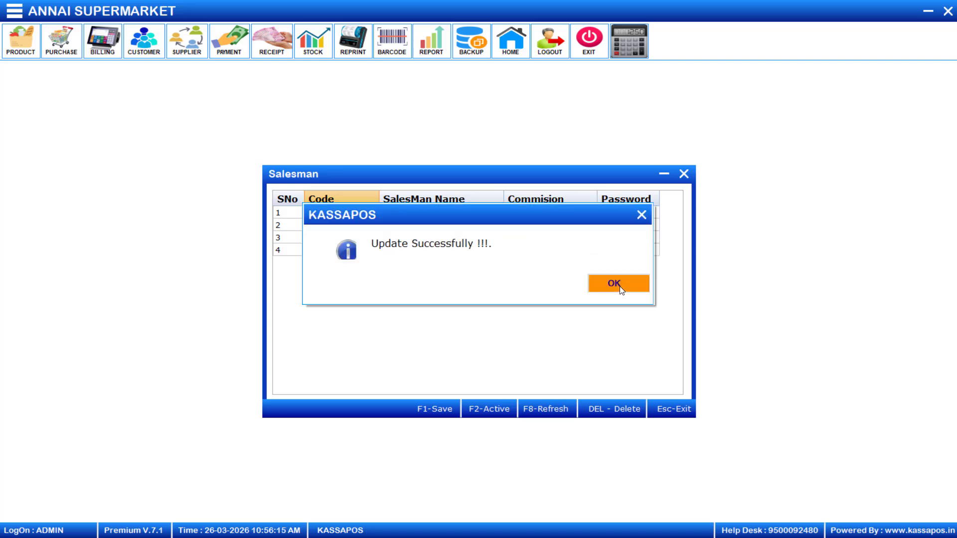
pyautogui.click(620, 287)
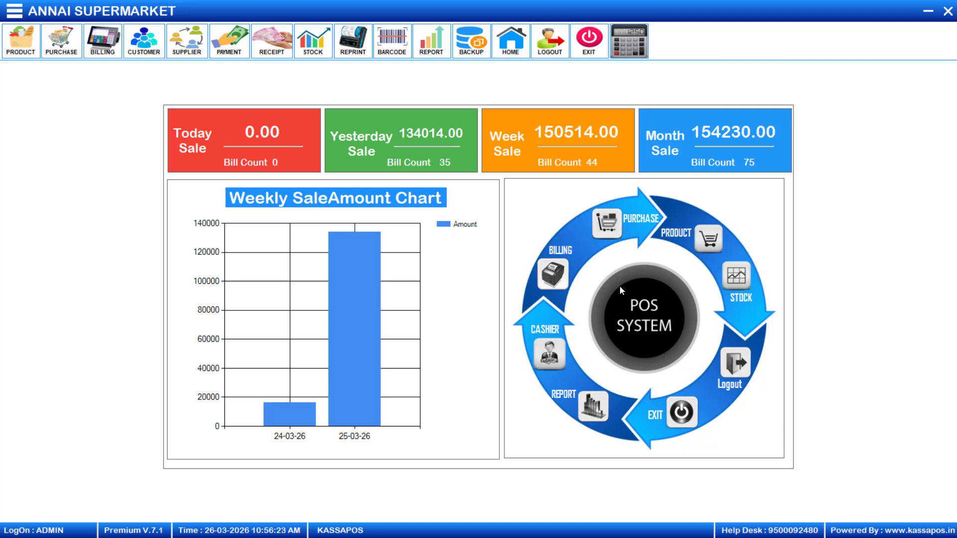
# Step: Open the billing screen and assign SALESMAN1 as the salesman for the bill
pyautogui.click(106, 37)
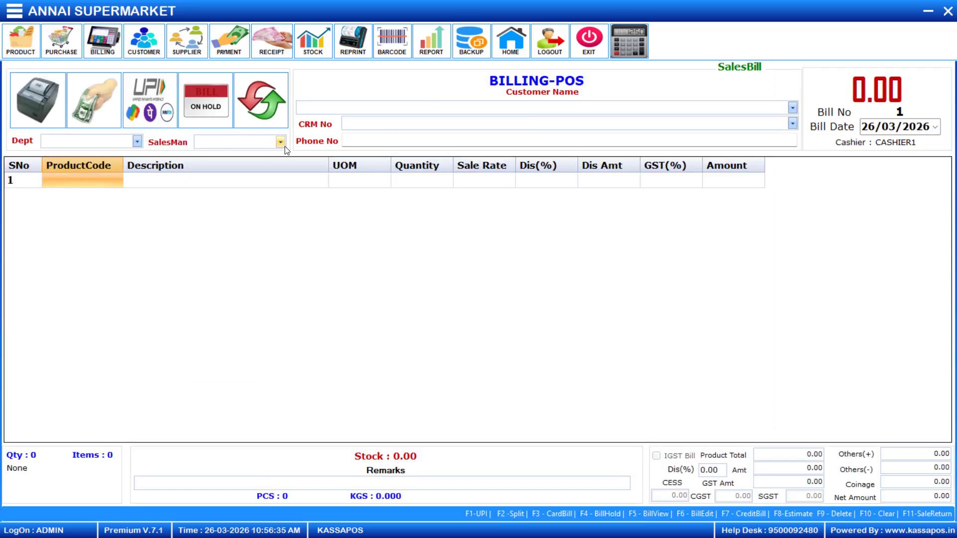
pyautogui.click(281, 144)
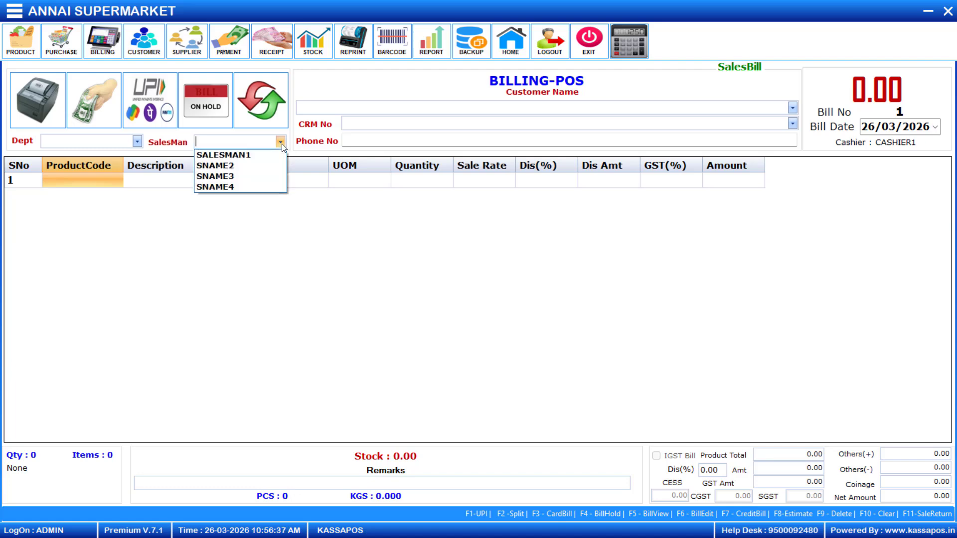
pyautogui.click(251, 156)
pyautogui.click(253, 161)
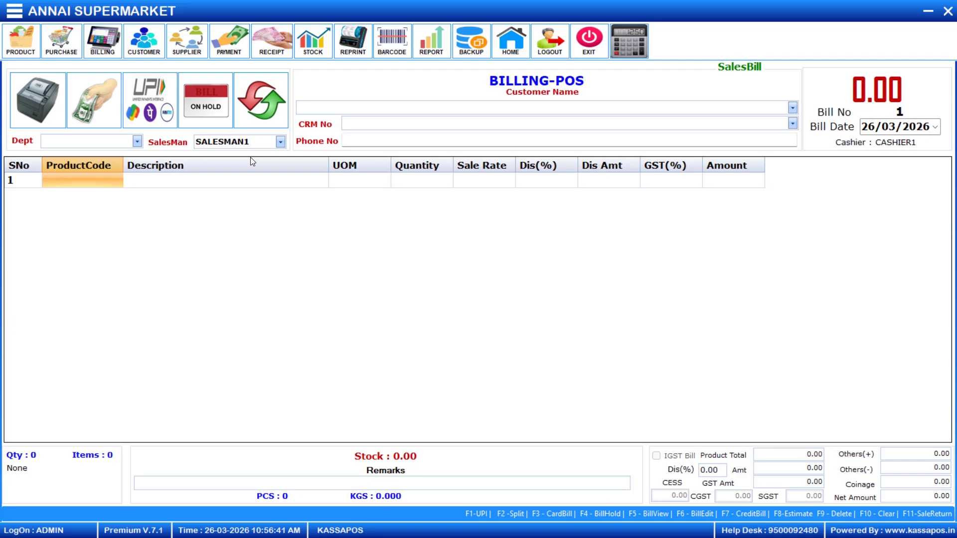
# Step: Add product RCIE 500 (code 1004) from the product list to the bill's first line with quantity 10
pyautogui.click(157, 184)
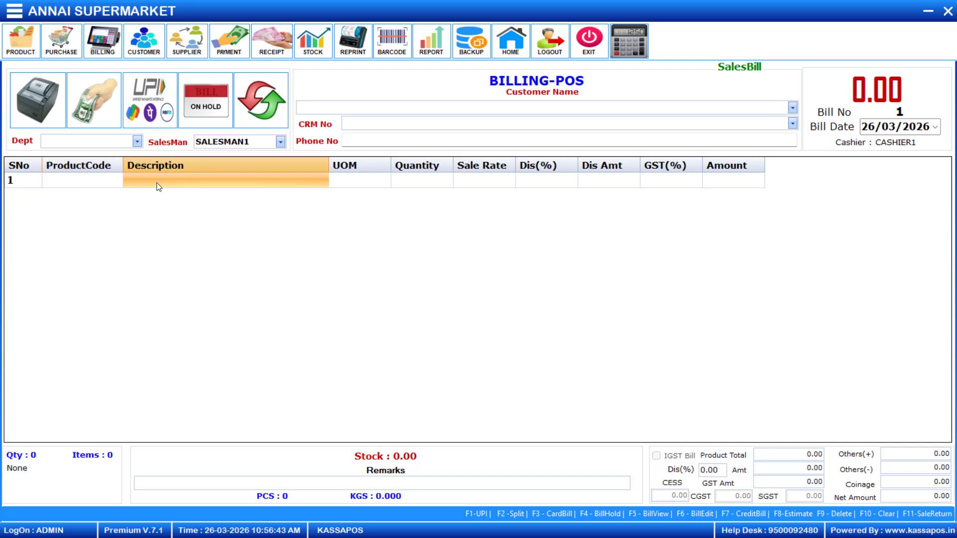
pyautogui.click(77, 188)
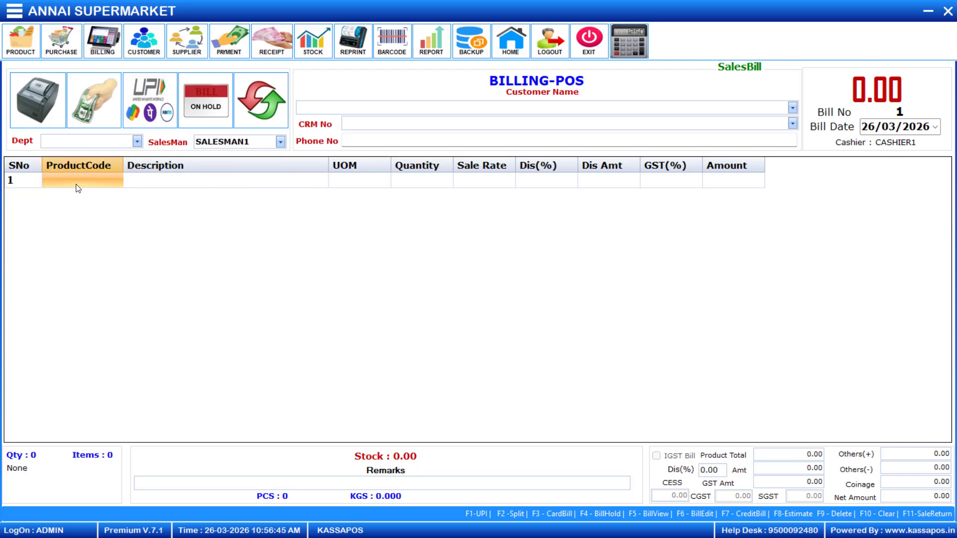
pyautogui.press('Return')
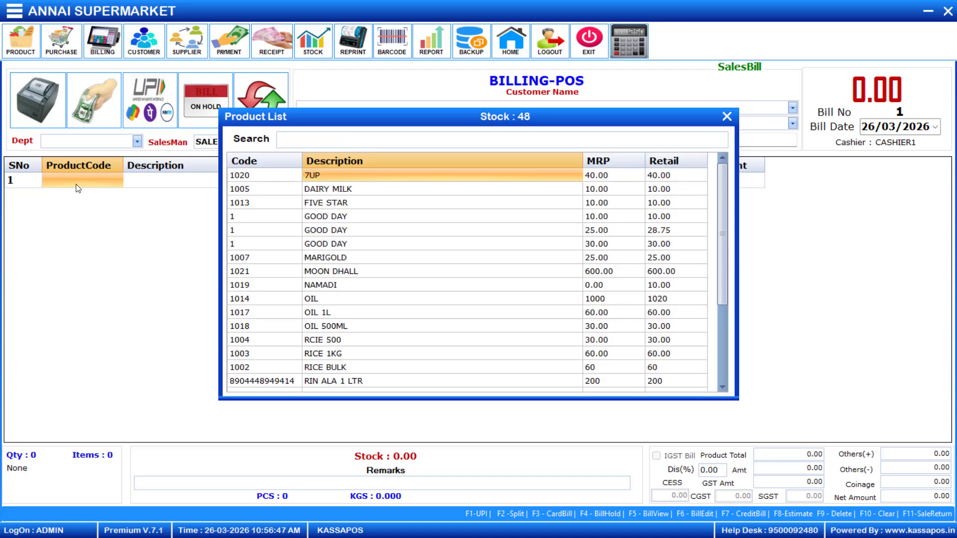
pyautogui.press('Down')
pyautogui.press('Down')
pyautogui.press('Down')
pyautogui.press('Down')
pyautogui.press('Down')
pyautogui.press('Down')
pyautogui.press('Down')
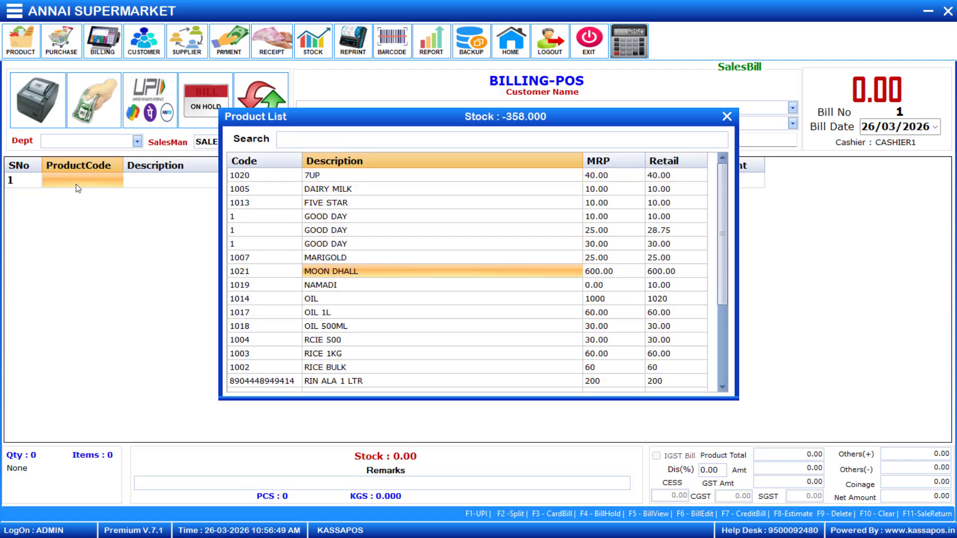
pyautogui.press('Down')
pyautogui.press('Up')
pyautogui.press('Down')
pyautogui.press('Down')
pyautogui.press('Down')
pyautogui.press('Down')
pyautogui.press('Down')
pyautogui.press('Down')
pyautogui.press('Up')
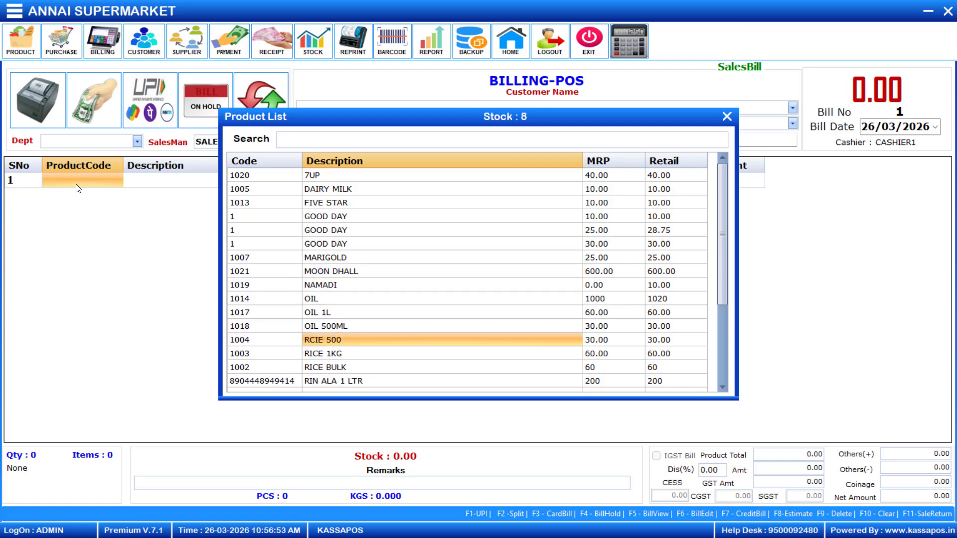
pyautogui.press('Return')
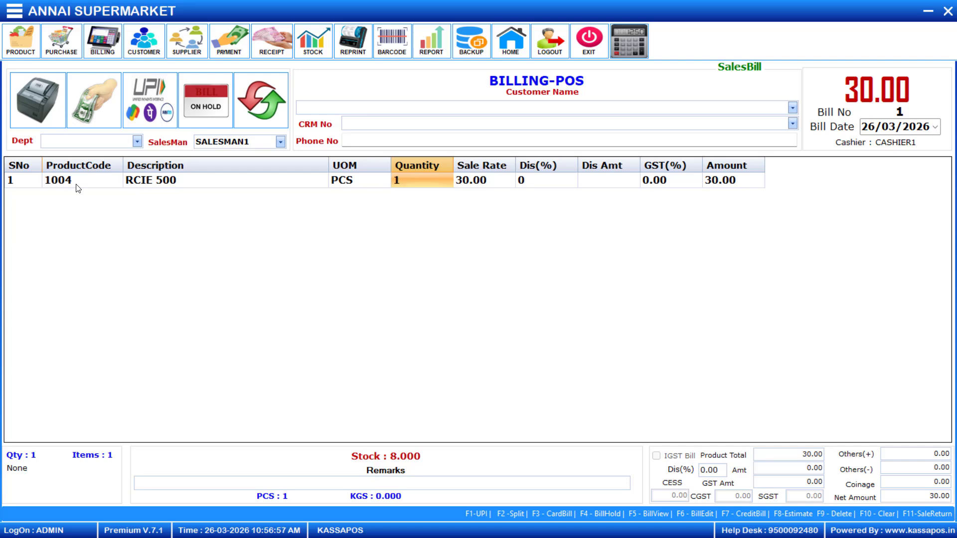
pyautogui.write('0')
pyautogui.press('Return')
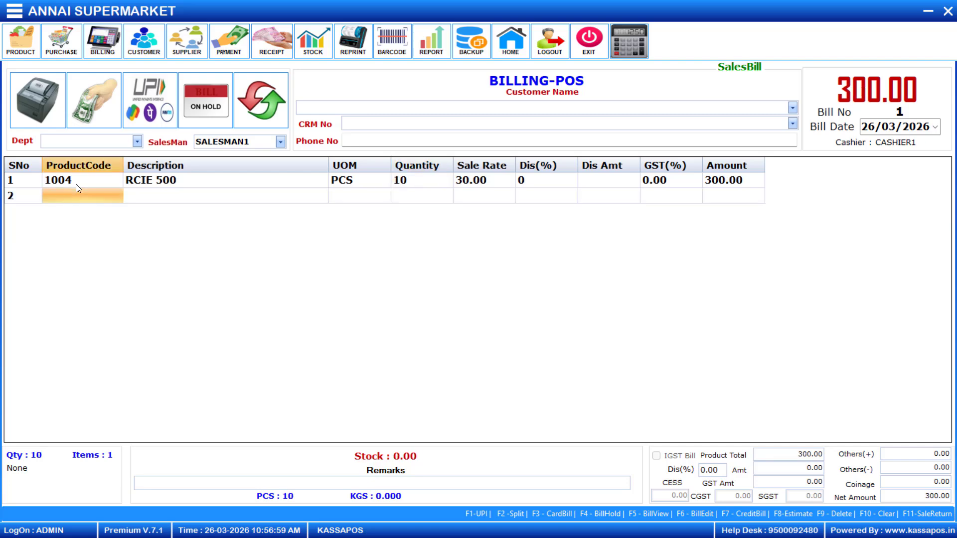
# Step: Add product OIL 500ML (code 1018) from the product list to the bill's second line with quantity 20
pyautogui.press('Return')
pyautogui.press('Down')
pyautogui.press('Down')
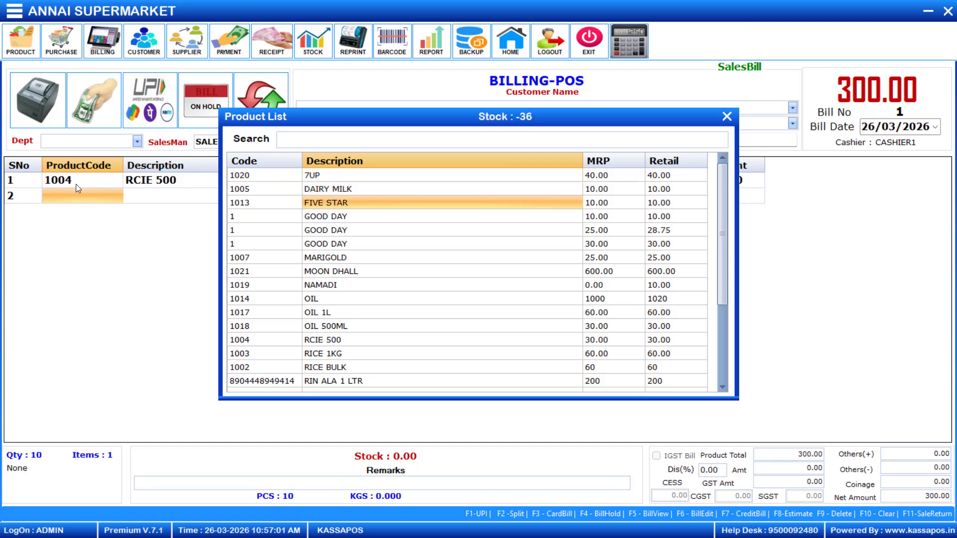
pyautogui.press('Down')
pyautogui.press('Down')
pyautogui.press('Down')
pyautogui.press('Down')
pyautogui.press('Down')
pyautogui.press('Down')
pyautogui.press('Down')
pyautogui.press('Down')
pyautogui.press('Down')
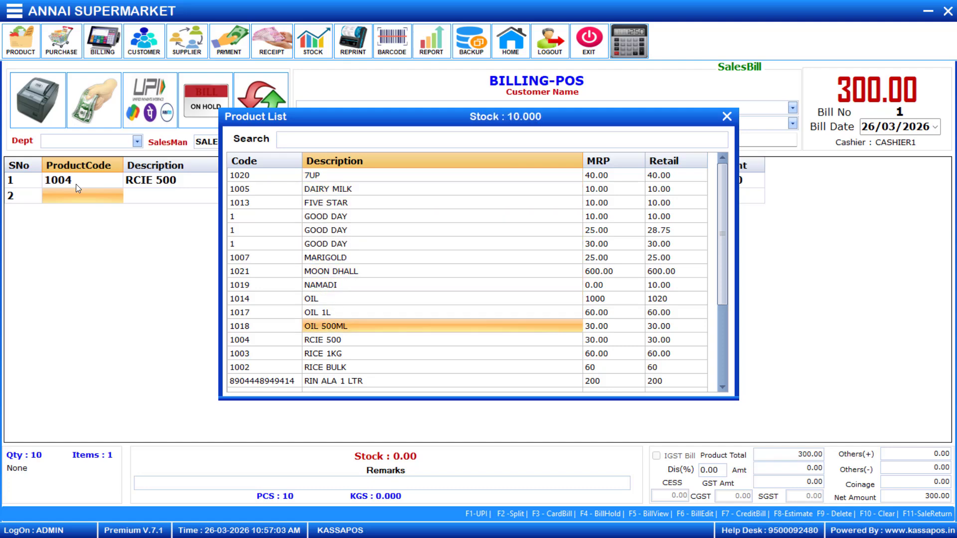
pyautogui.press('Return')
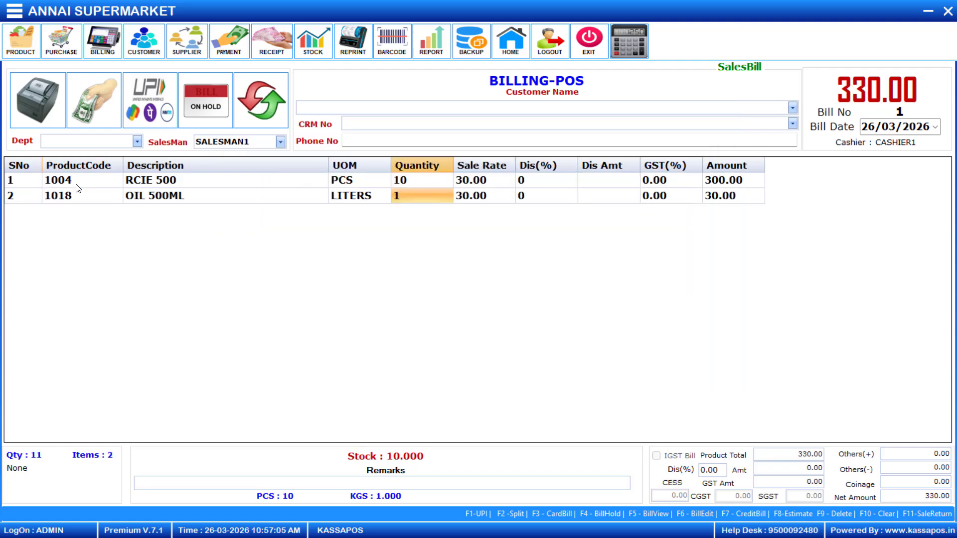
pyautogui.write('20')
pyautogui.press('Return')
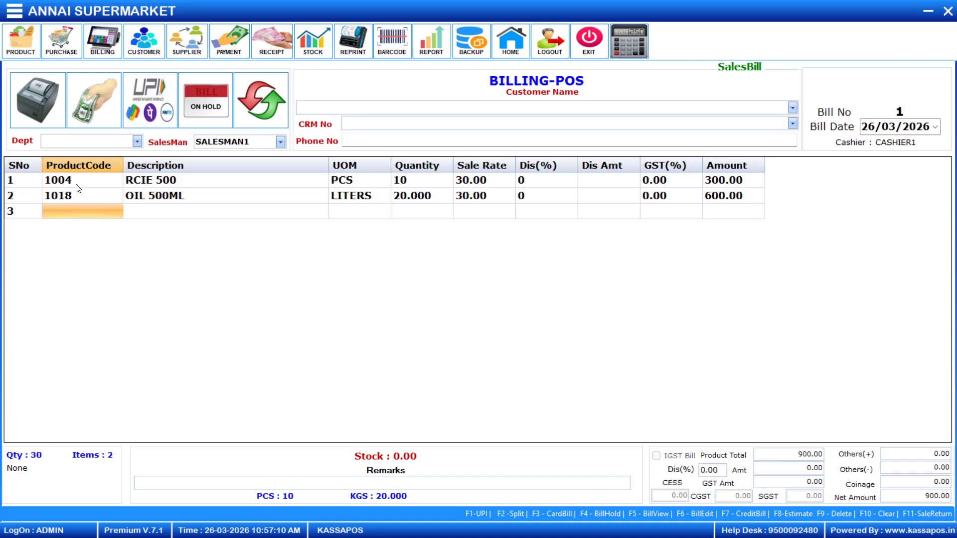
# Step: Finalize the two-item bill and cancel the print, view and sharing options
pyautogui.press('F12')
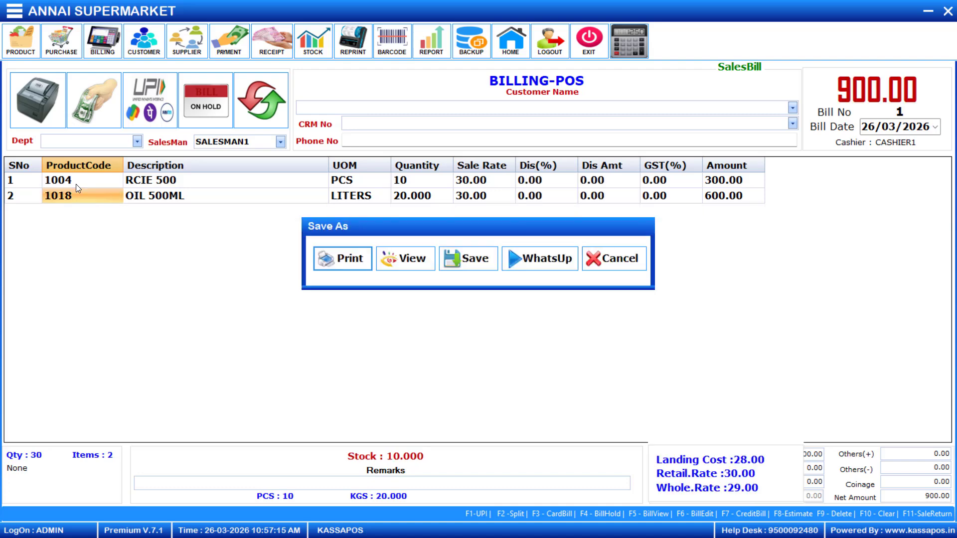
pyautogui.click(603, 258)
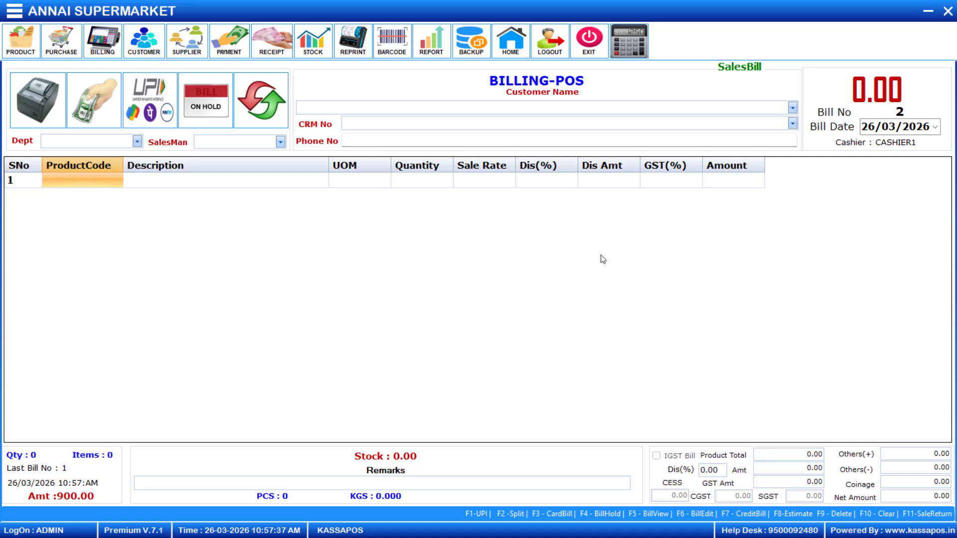
# Step: Enable the SM-SM column for the billing grid and save the column settings
pyautogui.press('F10')
pyautogui.press('Escape')
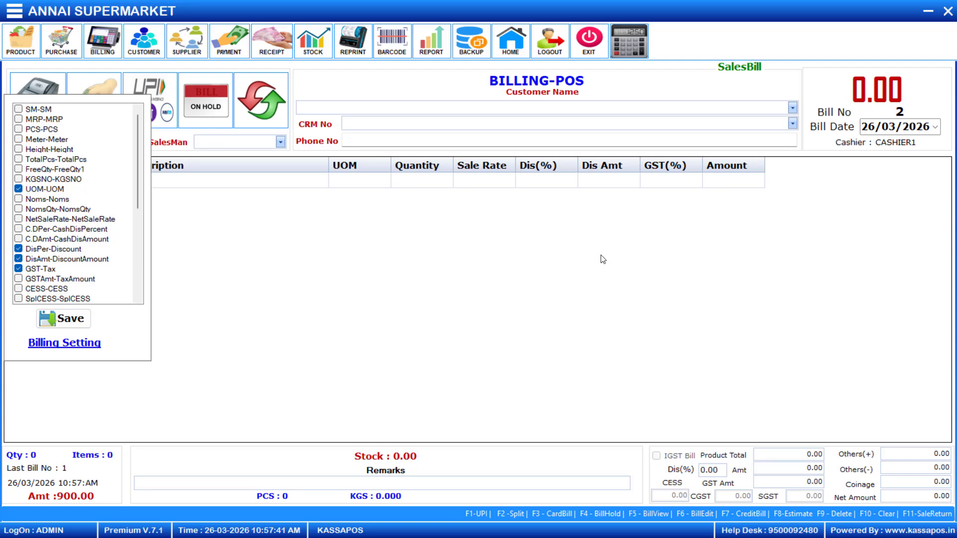
pyautogui.click(18, 109)
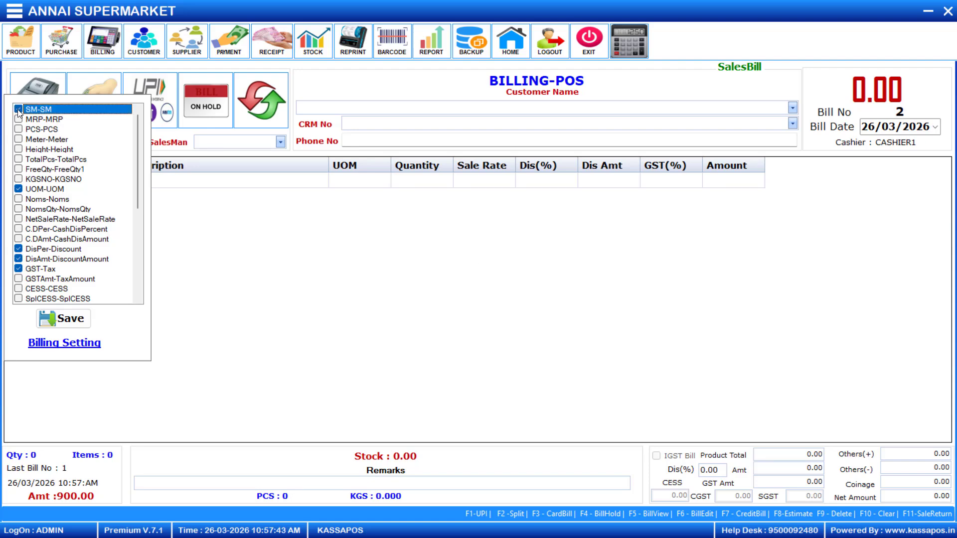
pyautogui.click(65, 319)
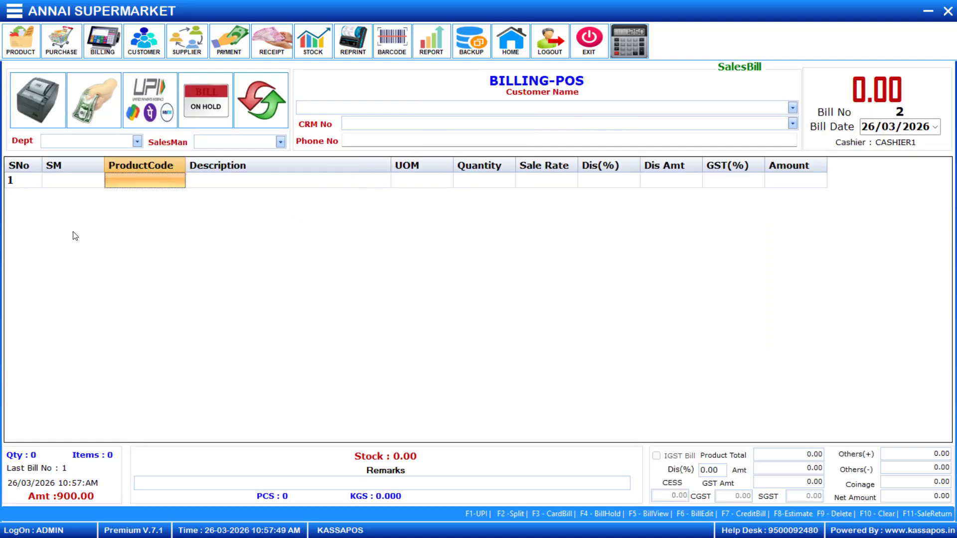
# Step: Fill the new bill's first line with salesman code 1, product MOON DHALL (code 1021) and quantity 20
pyautogui.click(52, 181)
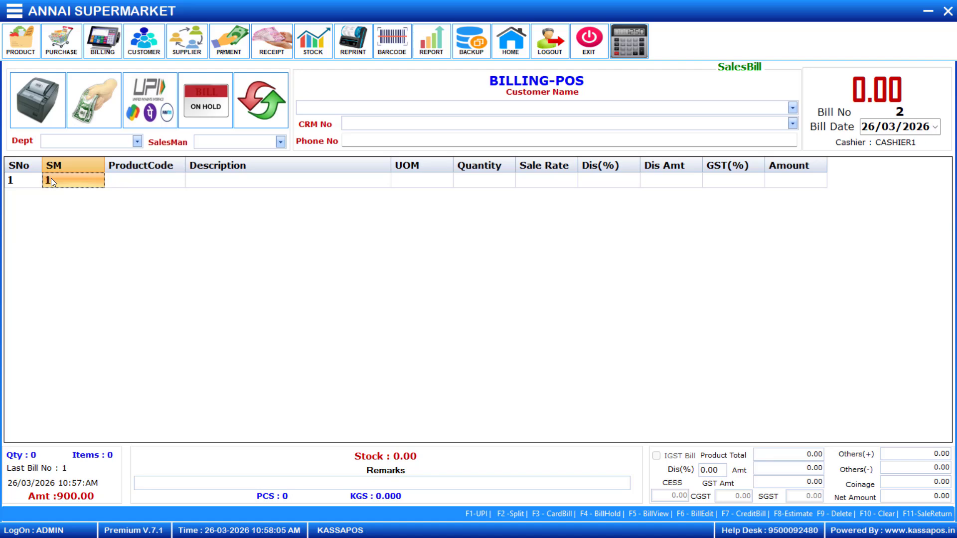
pyautogui.press('Return')
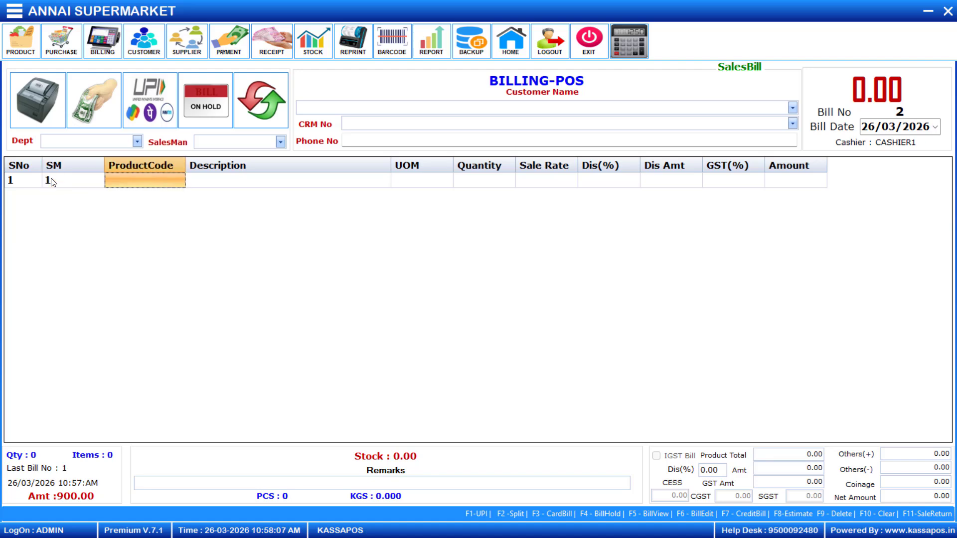
pyautogui.press('Return')
pyautogui.press('Down')
pyautogui.press('Down')
pyautogui.press('Down')
pyautogui.press('Down')
pyautogui.press('Down')
pyautogui.press('Down')
pyautogui.press('Down')
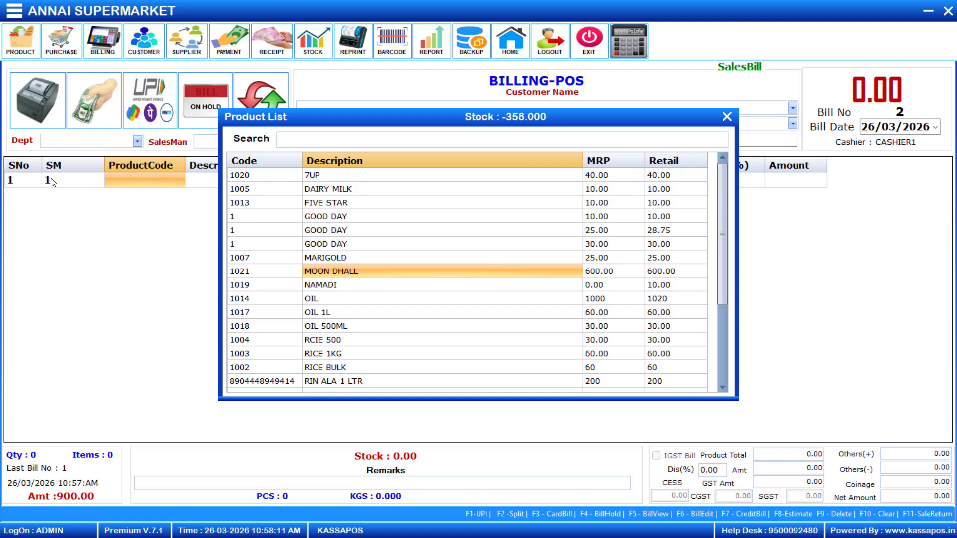
pyautogui.press('Return')
pyautogui.write('20')
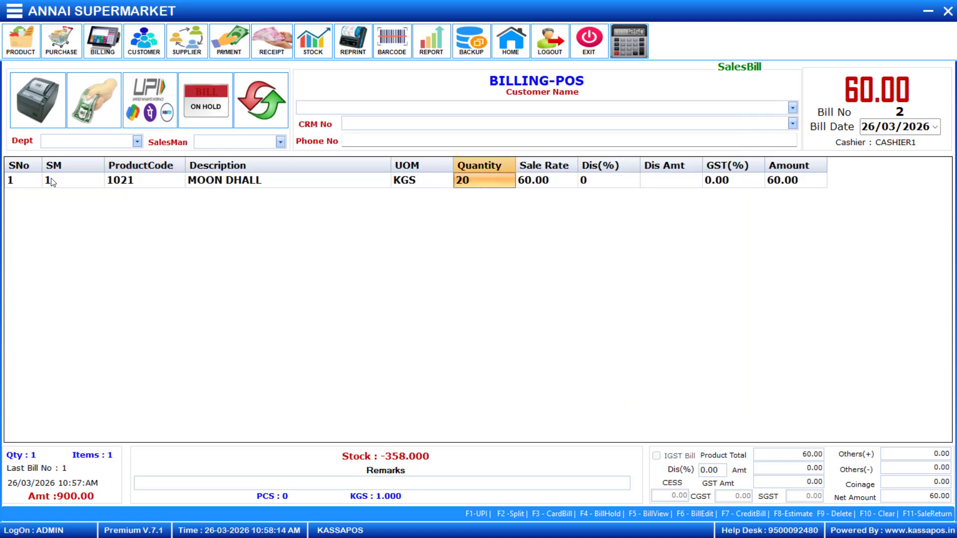
pyautogui.press('Return')
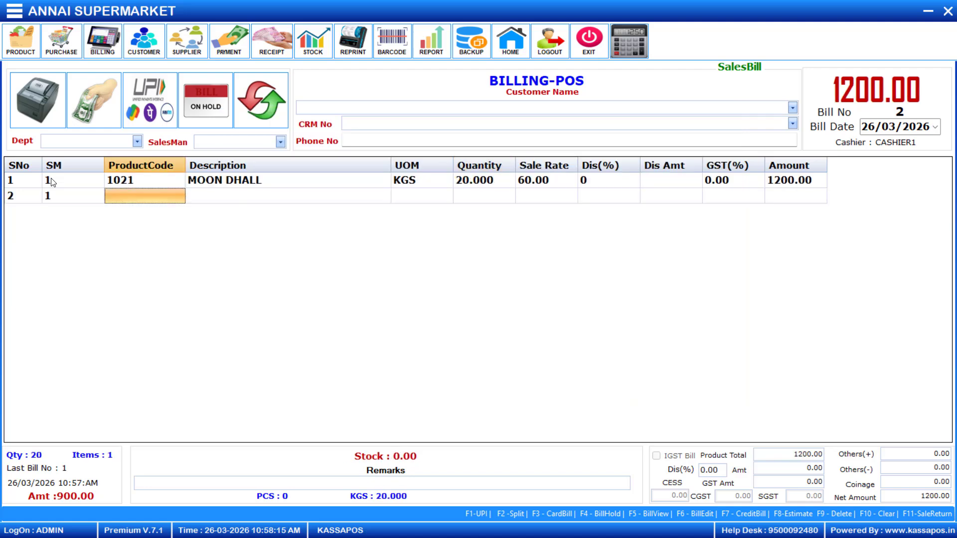
# Step: Assign salesman code 2 to the bill's second line in the SM column
pyautogui.press('Left')
pyautogui.write('2')
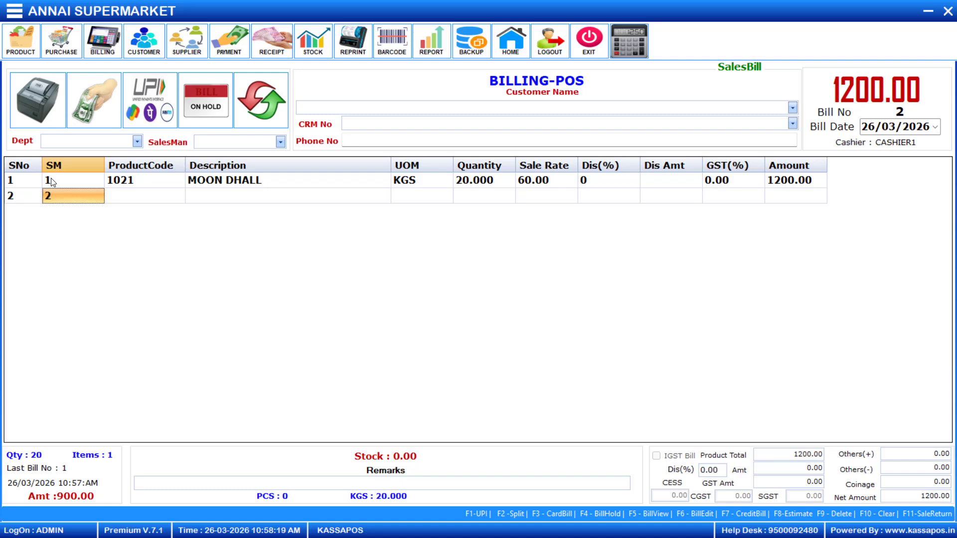
pyautogui.press('Return')
# Step: Add product NAMADI (code 1019) from the product list to the second line with quantity 10
pyautogui.press('Return')
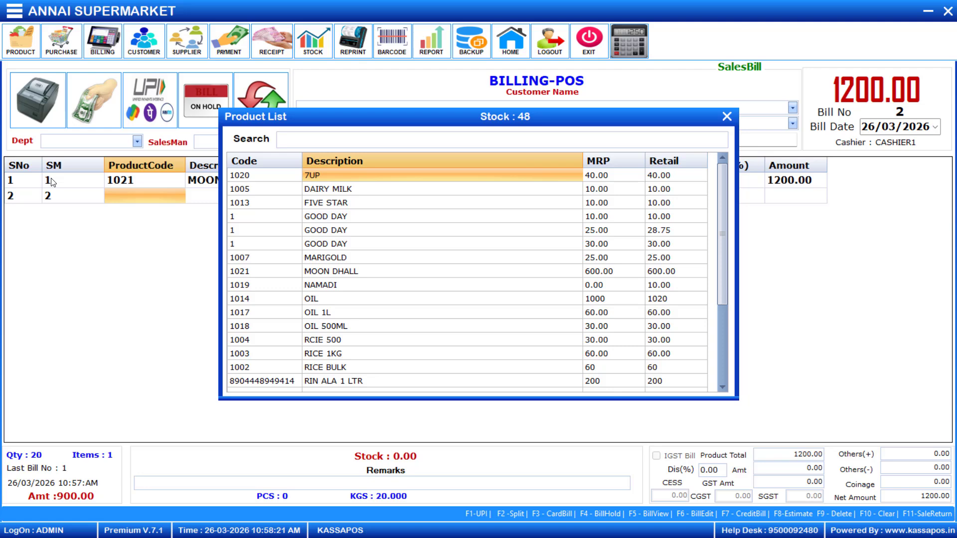
pyautogui.press('Down')
pyautogui.press('Down')
pyautogui.press('Down')
pyautogui.press('Down')
pyautogui.press('Down')
pyautogui.press('Down')
pyautogui.press('Down')
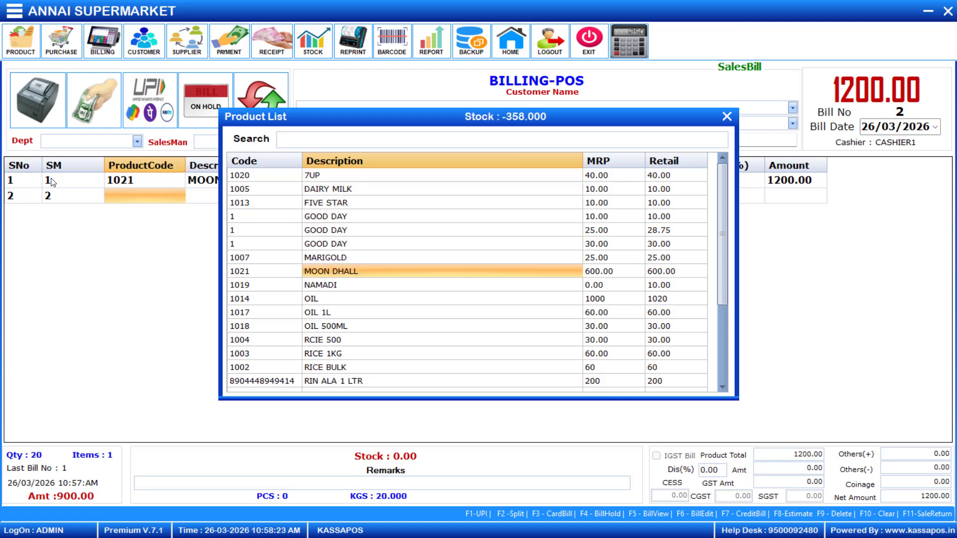
pyautogui.press('Down')
pyautogui.press('Return')
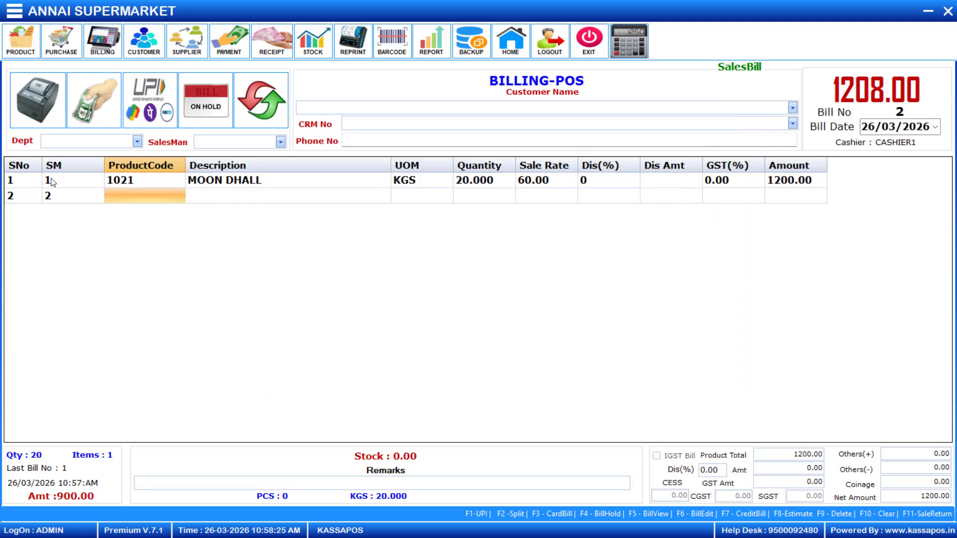
pyautogui.write('0')
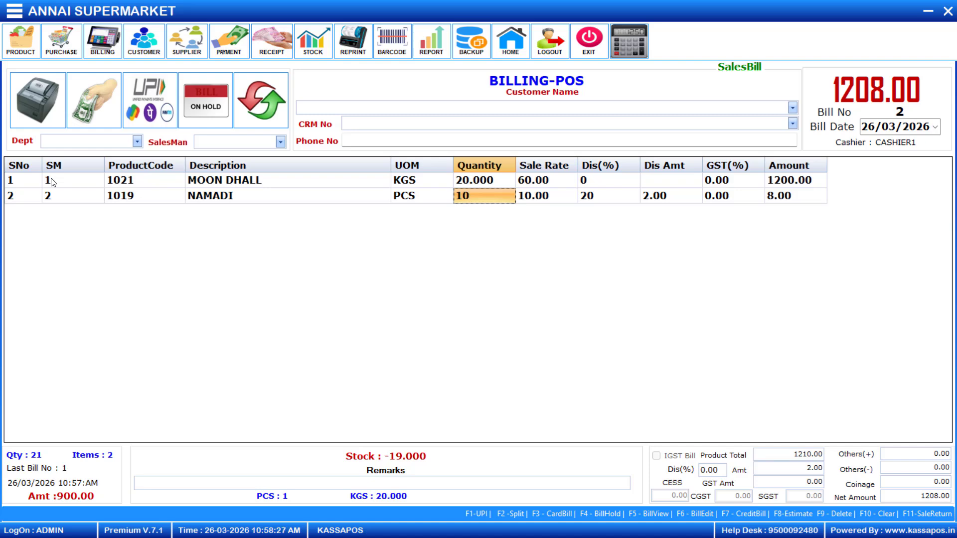
pyautogui.press('Return')
pyautogui.press('Return')
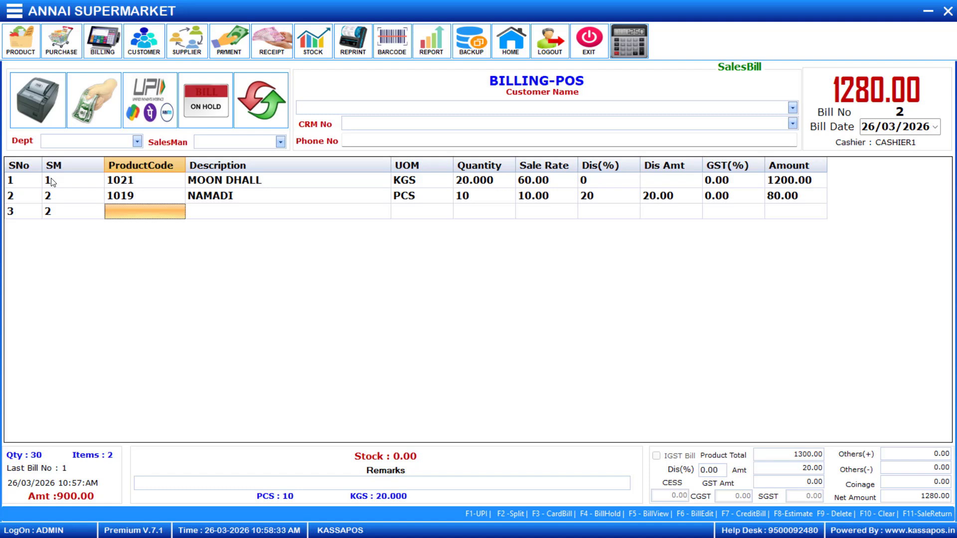
# Step: Finalize the bill with two salesmen, cancel the print, view and sharing options, and close the billing screen
pyautogui.press('Return')
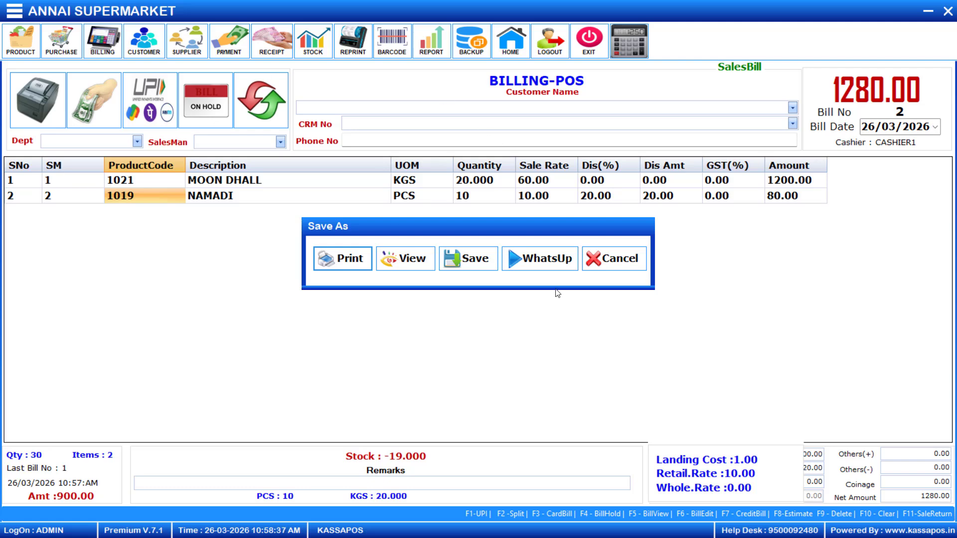
pyautogui.click(614, 261)
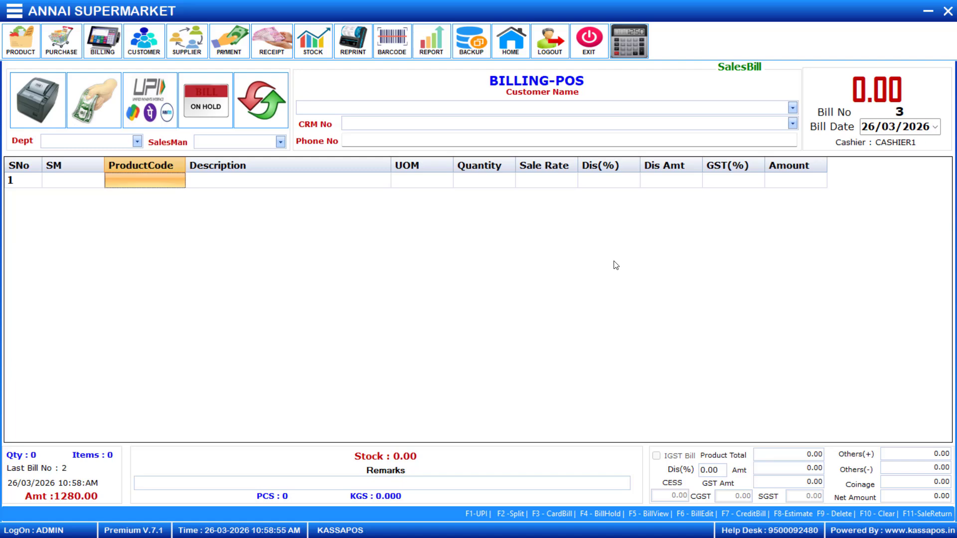
pyautogui.click(948, 11)
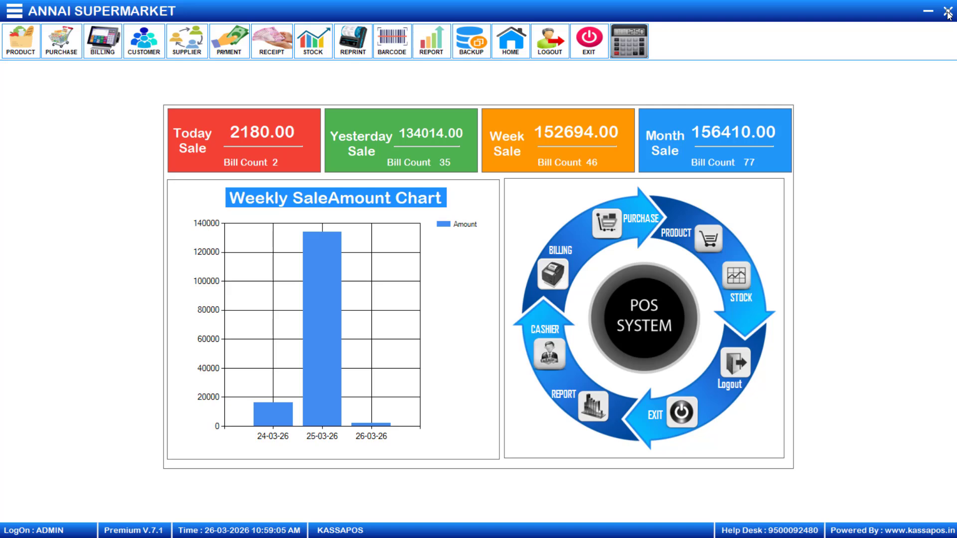
# Step: Open the Sales Man master and set the commission of SNAME3 to 5
pyautogui.click(14, 15)
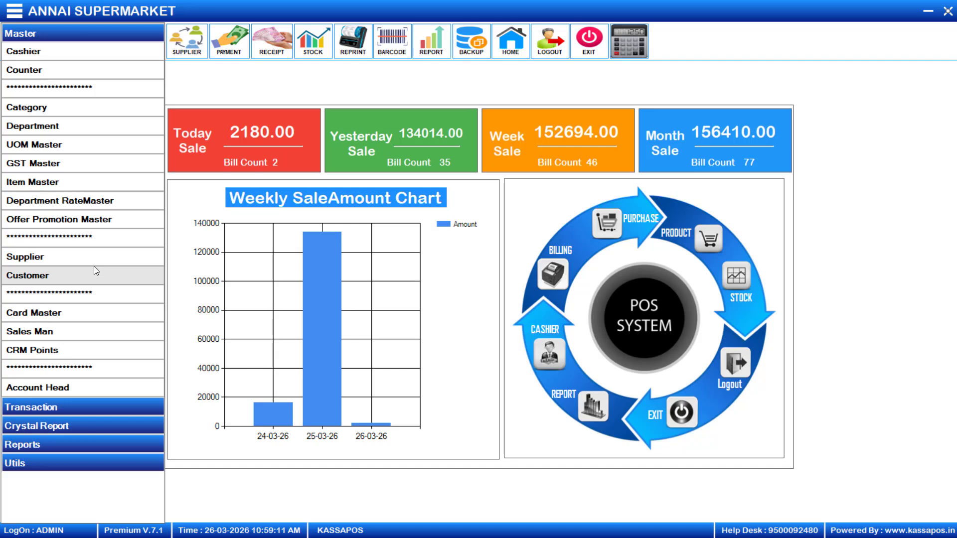
pyautogui.click(32, 332)
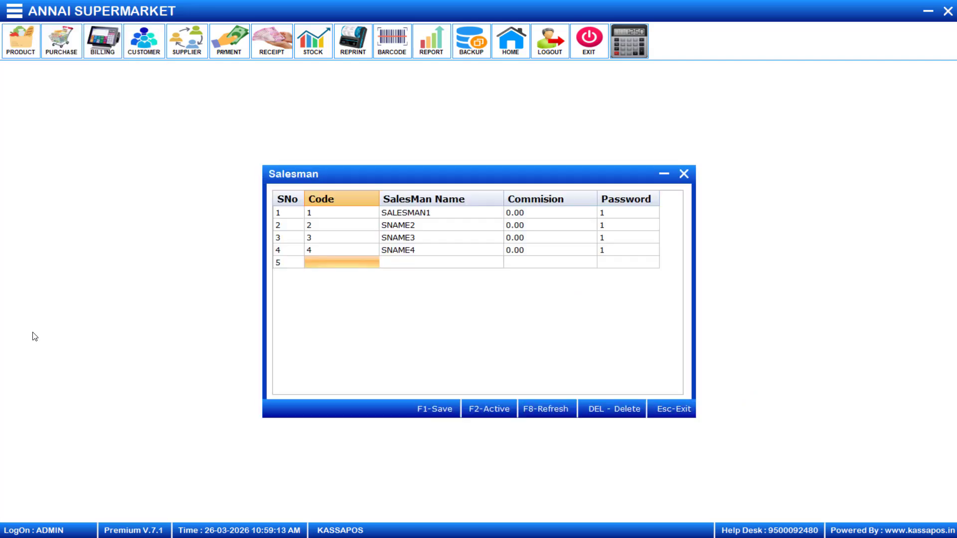
pyautogui.click(524, 241)
pyautogui.write('5')
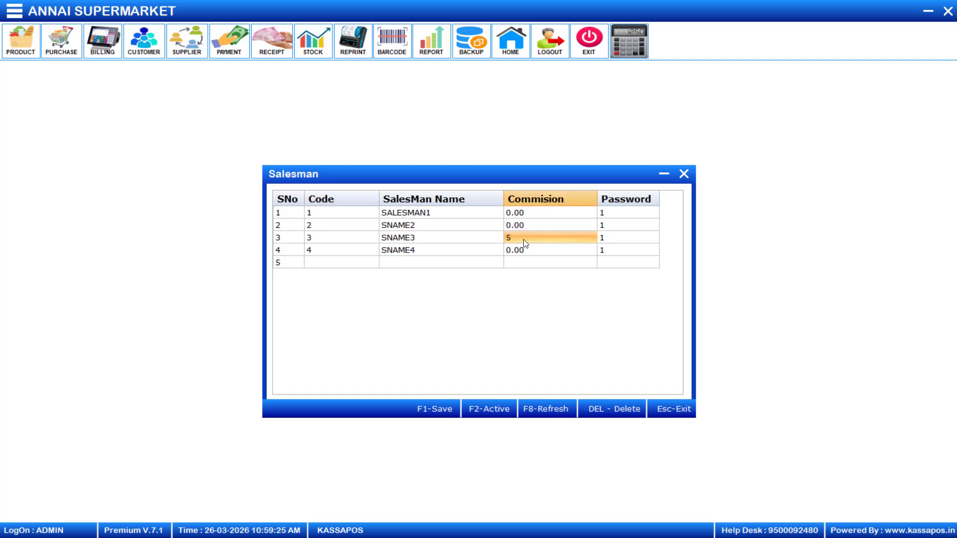
pyautogui.press('Return')
pyautogui.press('Return')
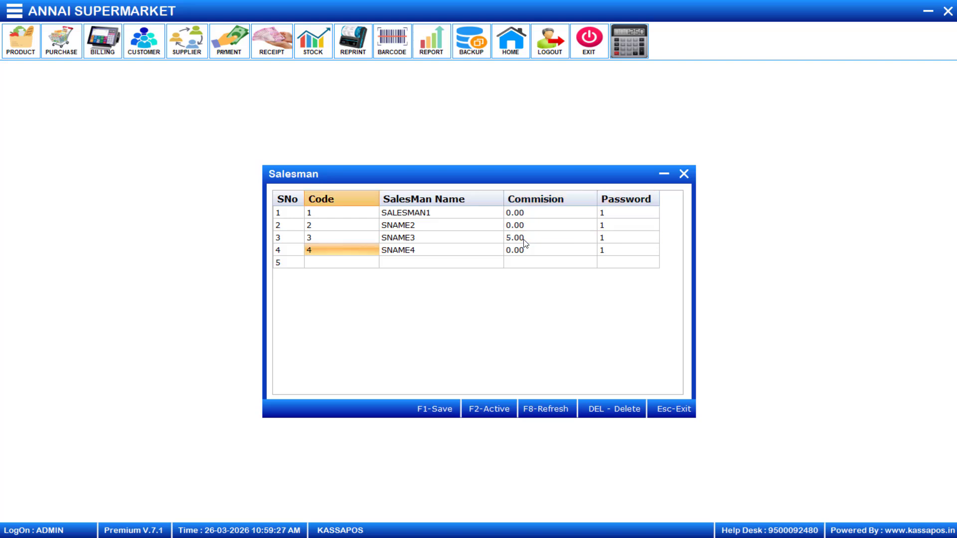
# Step: Save the salesman details, confirm the save and return to the home dashboard
pyautogui.press('Return')
pyautogui.press('Return')
pyautogui.press('Return')
pyautogui.press('Return')
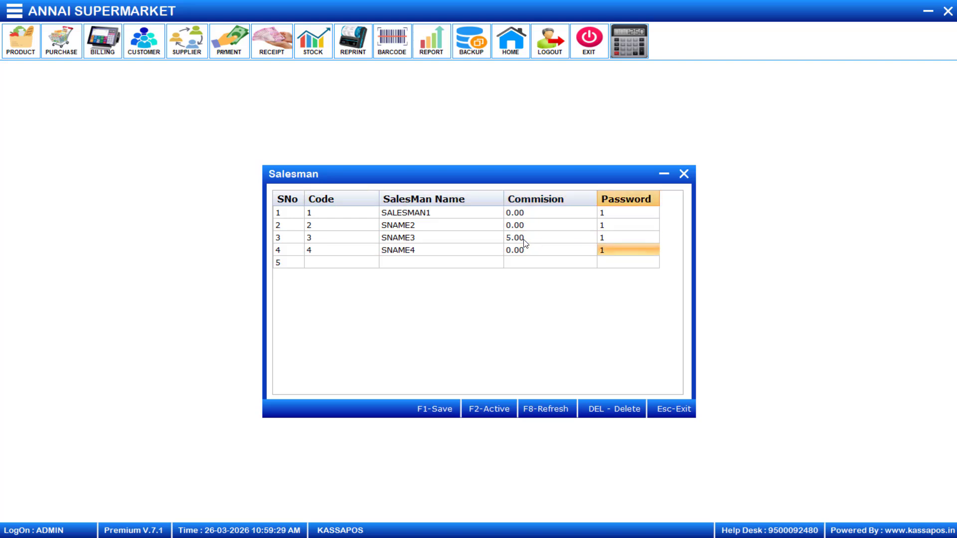
pyautogui.press('F1')
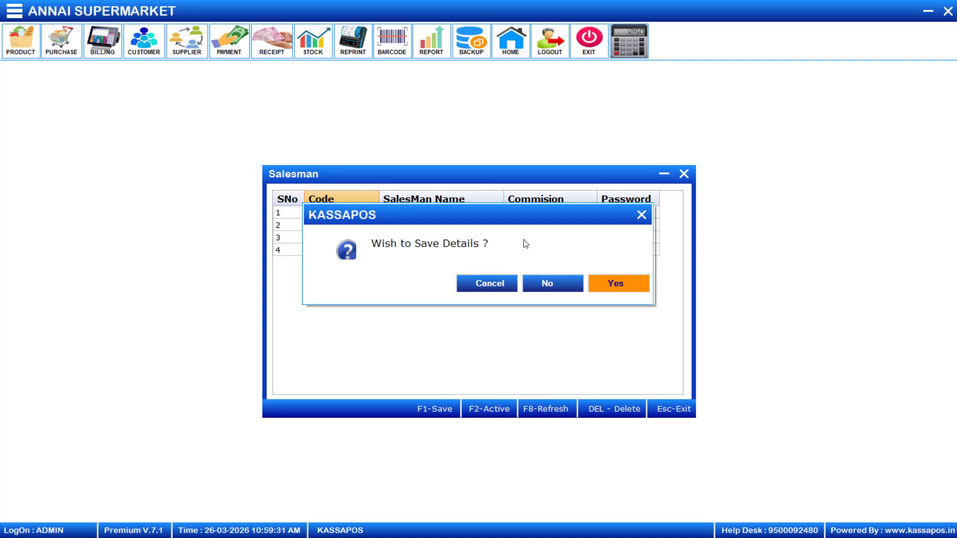
pyautogui.press('Return')
pyautogui.press('Return')
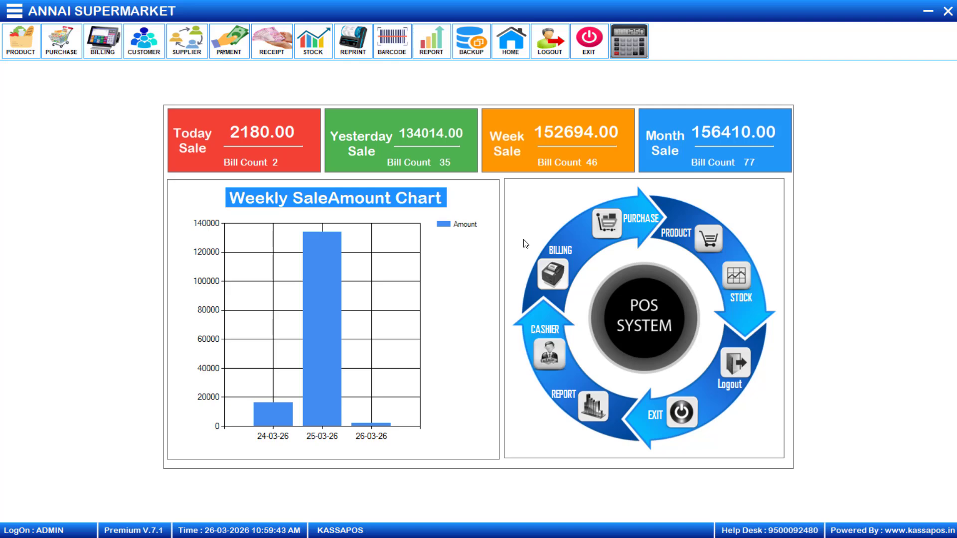
# Step: Open the billing screen and choose SNAME3 as the salesman for the whole bill
pyautogui.click(113, 30)
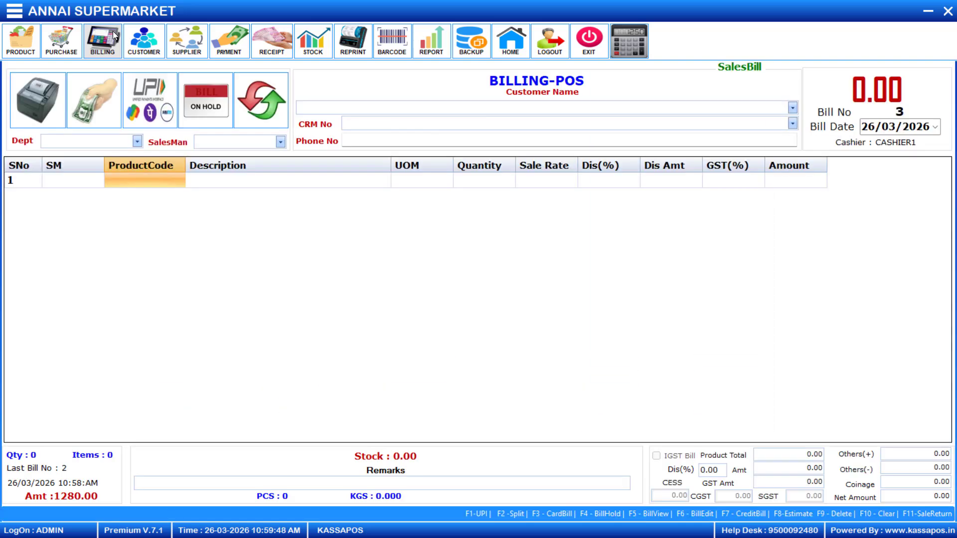
pyautogui.click(285, 145)
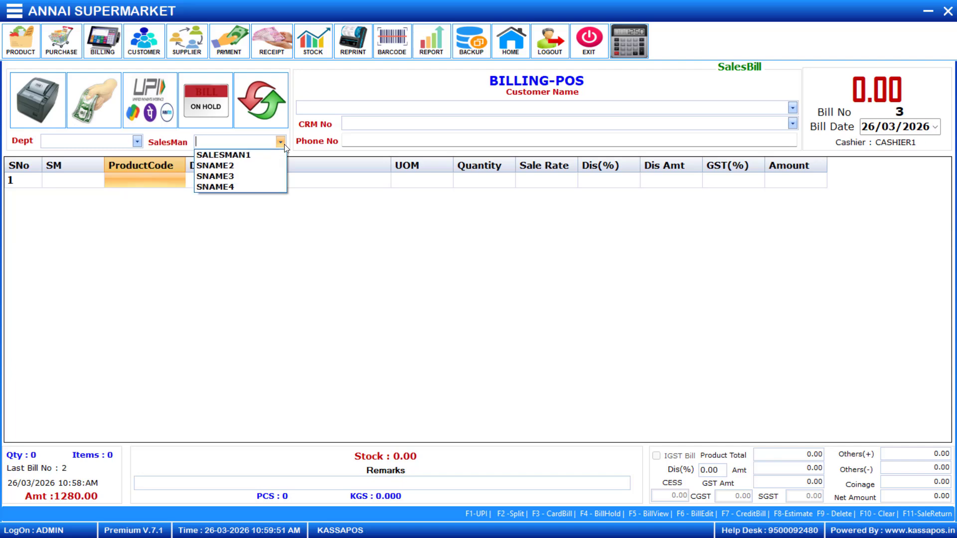
pyautogui.click(243, 177)
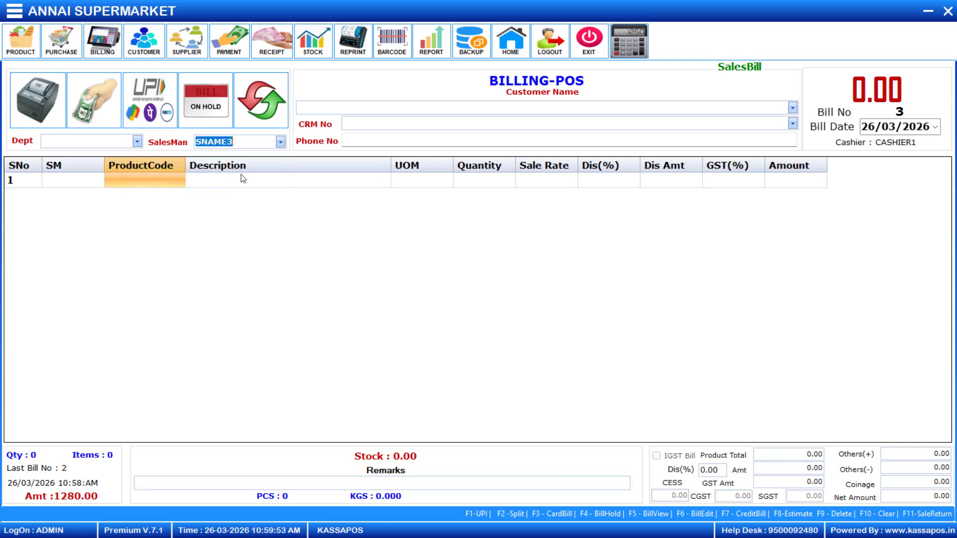
# Step: Add product RIN ALA 1 LTR from the product list to the bill's first line with quantity 20
pyautogui.click(149, 180)
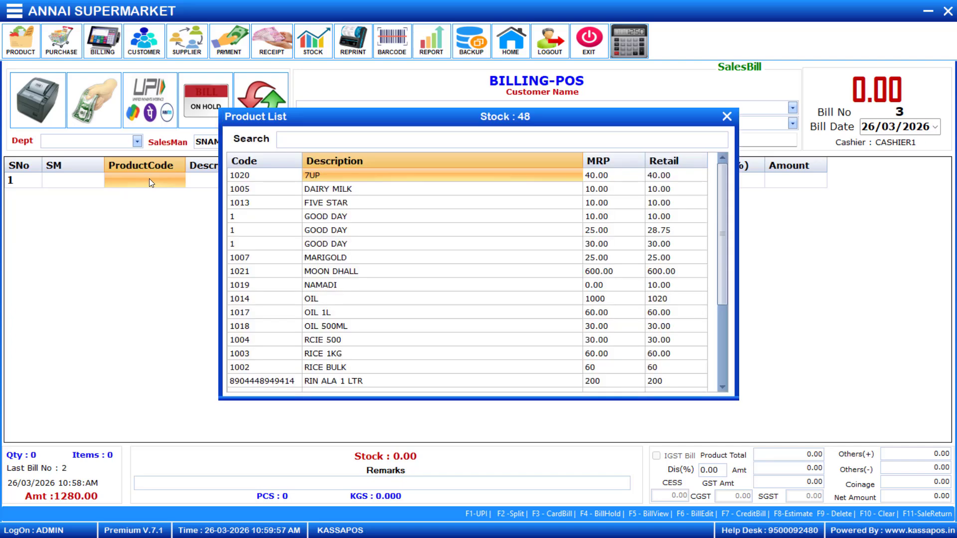
pyautogui.press('Down')
pyautogui.press('Down')
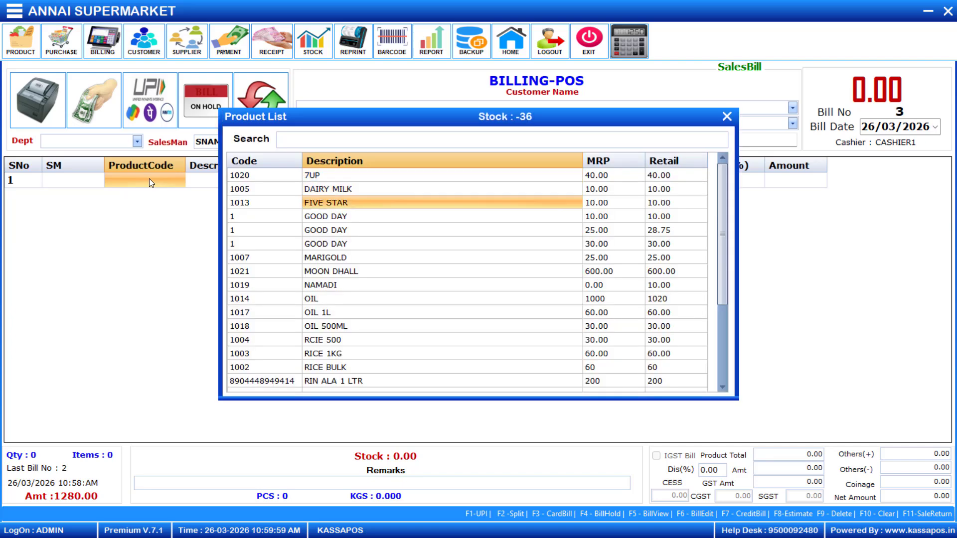
pyautogui.press('Down')
pyautogui.press('Down')
pyautogui.press('Down')
pyautogui.press('Down')
pyautogui.press('Down')
pyautogui.press('Down')
pyautogui.press('Down')
pyautogui.press('Down')
pyautogui.press('Down')
pyautogui.press('Down')
pyautogui.press('Down')
pyautogui.press('Down')
pyautogui.press('Down')
pyautogui.press('Down')
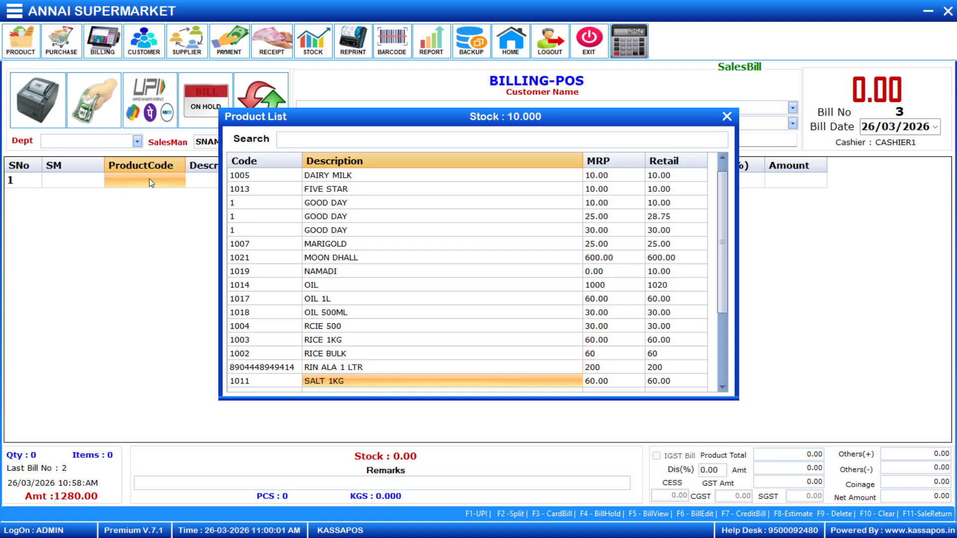
pyautogui.press('Up')
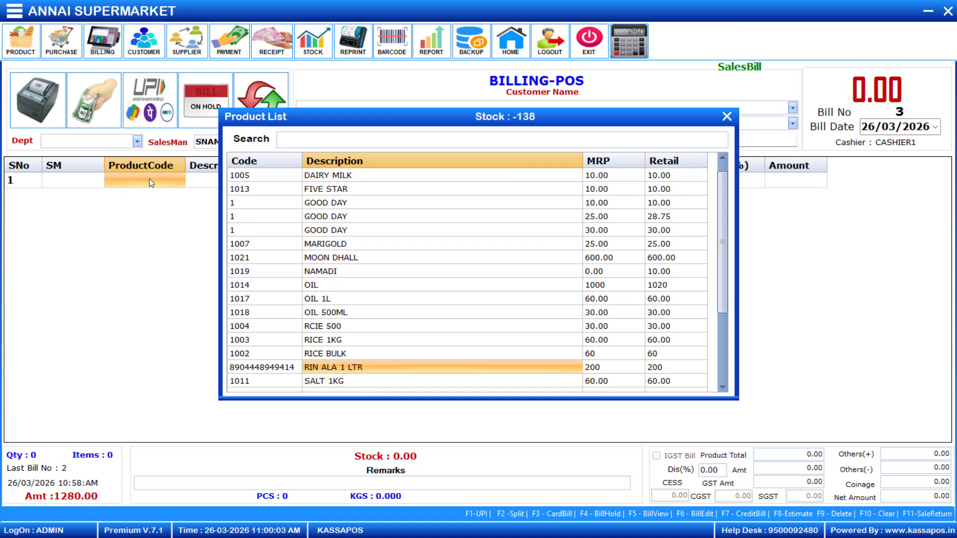
pyautogui.press('Return')
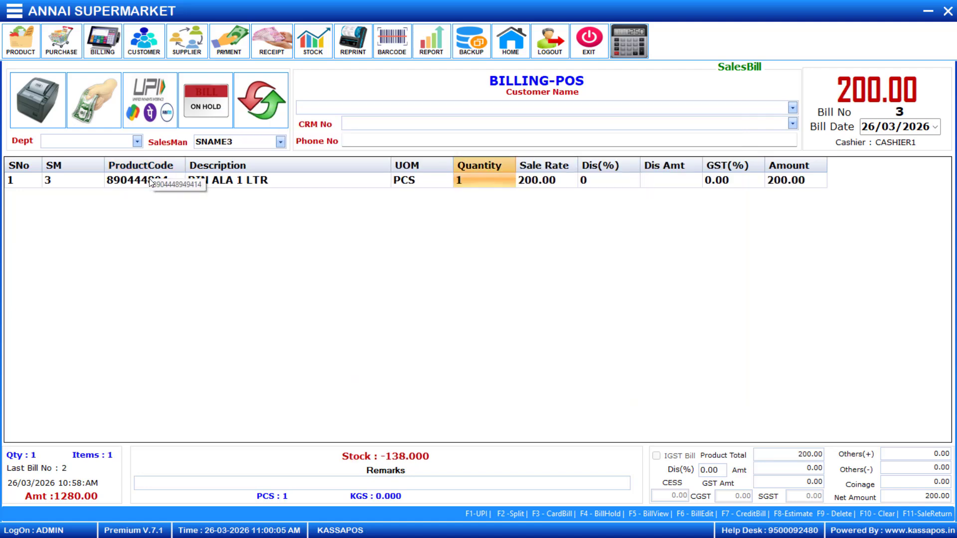
pyautogui.write('20')
pyautogui.press('Return')
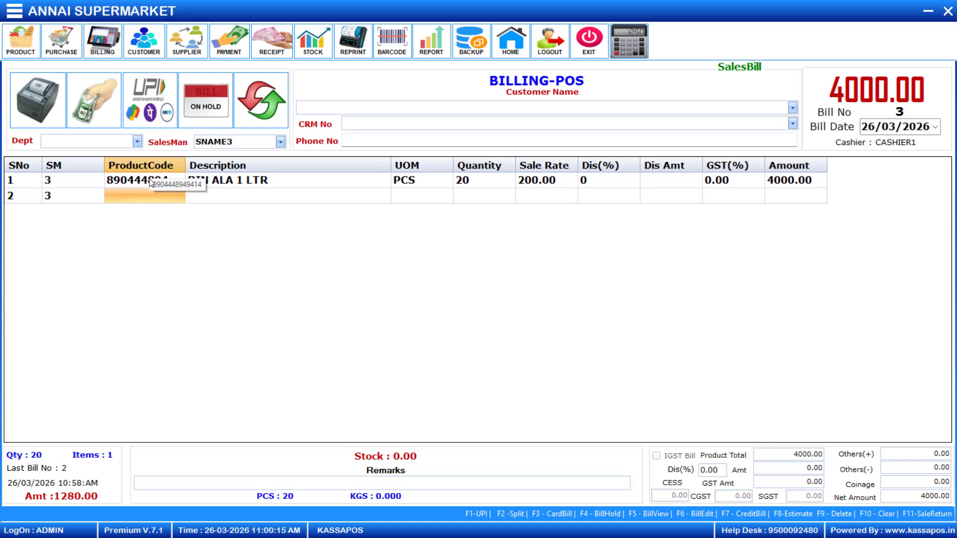
# Step: Settle the bill fully in cash and cancel the print, view and sharing options
pyautogui.press('Return')
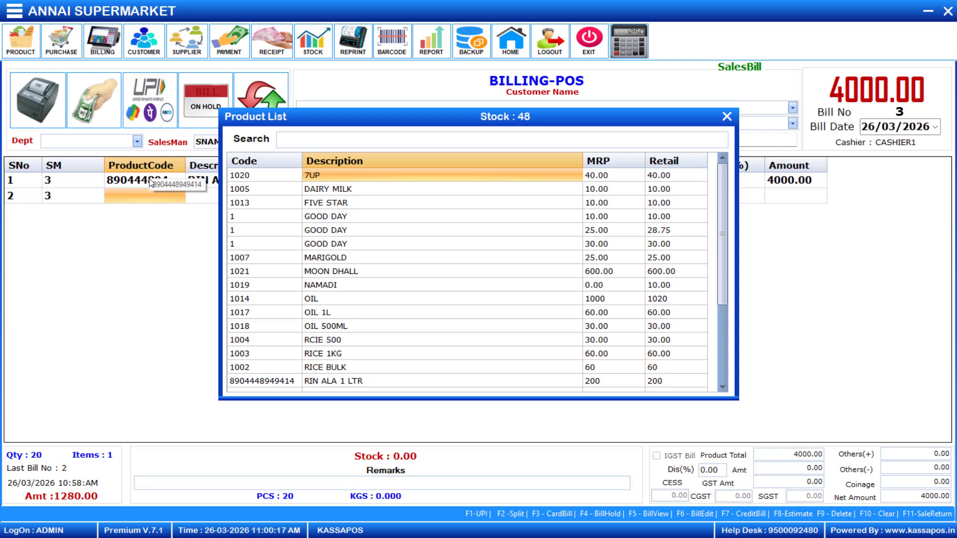
pyautogui.press('Escape')
pyautogui.press('Return')
pyautogui.press('Return')
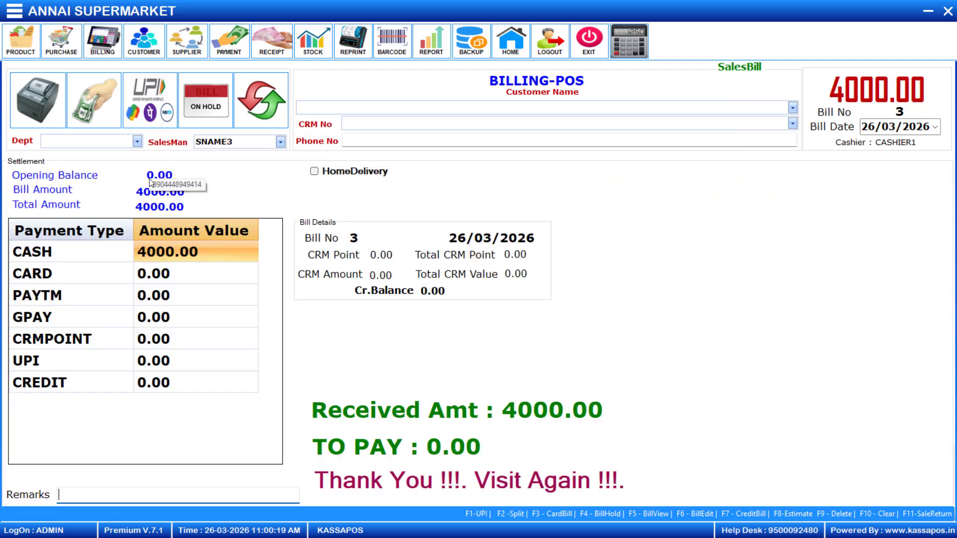
pyautogui.press('Return')
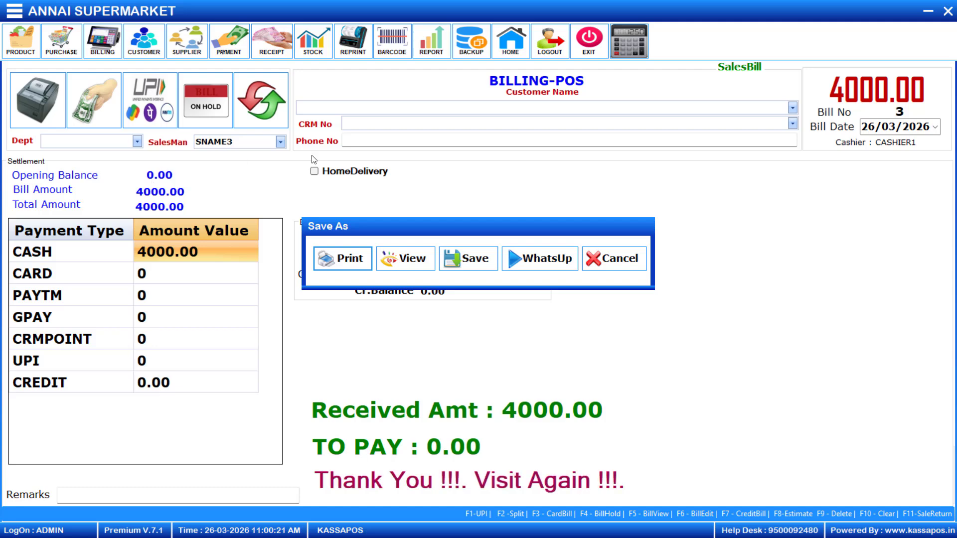
pyautogui.click(619, 262)
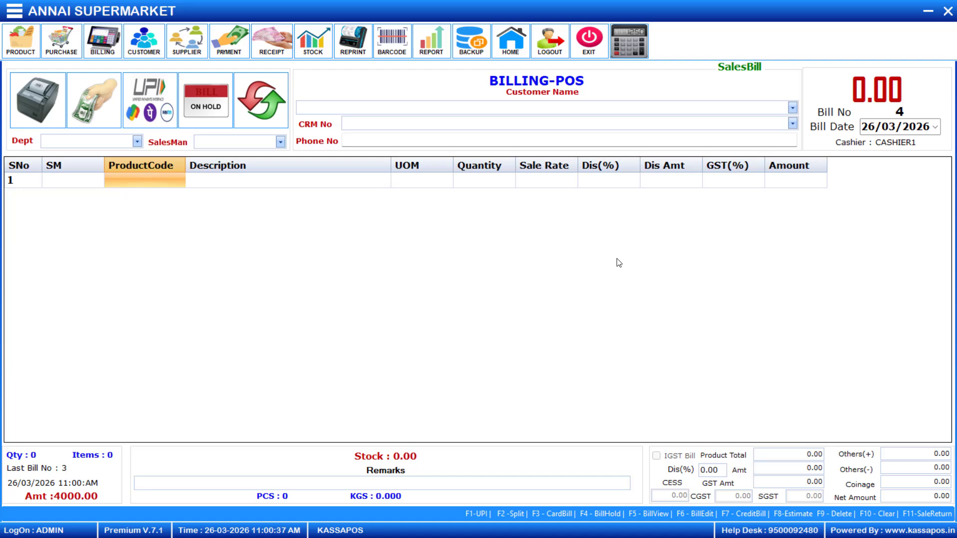
# Step: Open the Item Master and bring up its configuration settings
pyautogui.click(28, 38)
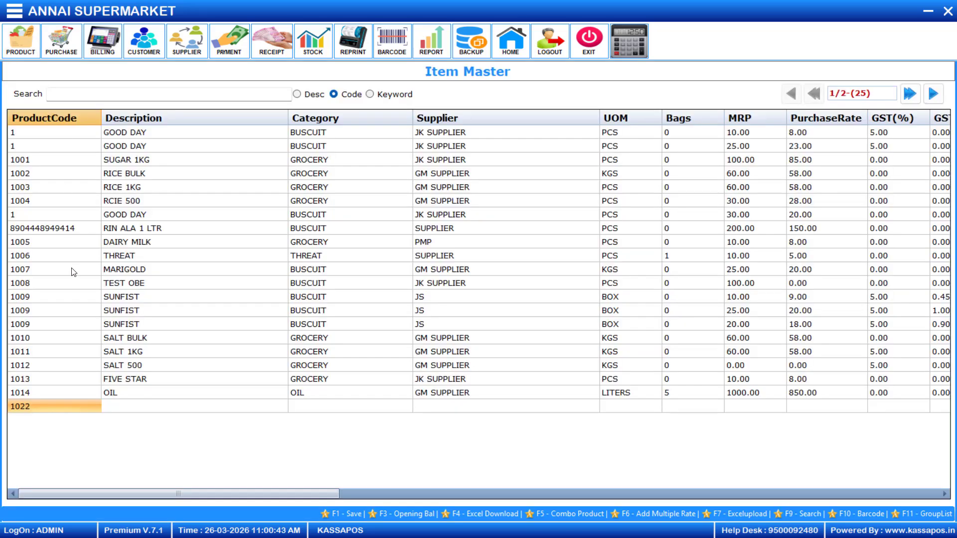
pyautogui.press('Delete')
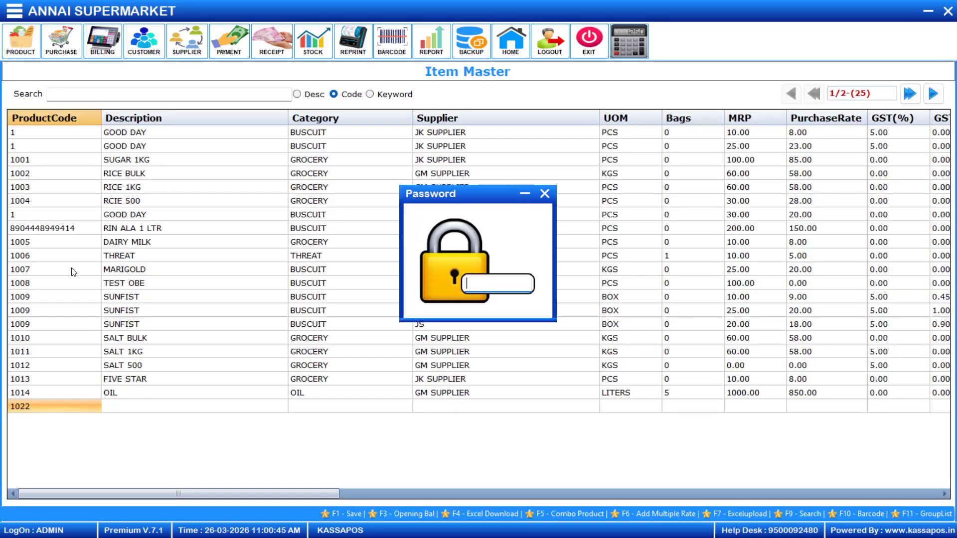
pyautogui.press('Escape')
pyautogui.press('F12')
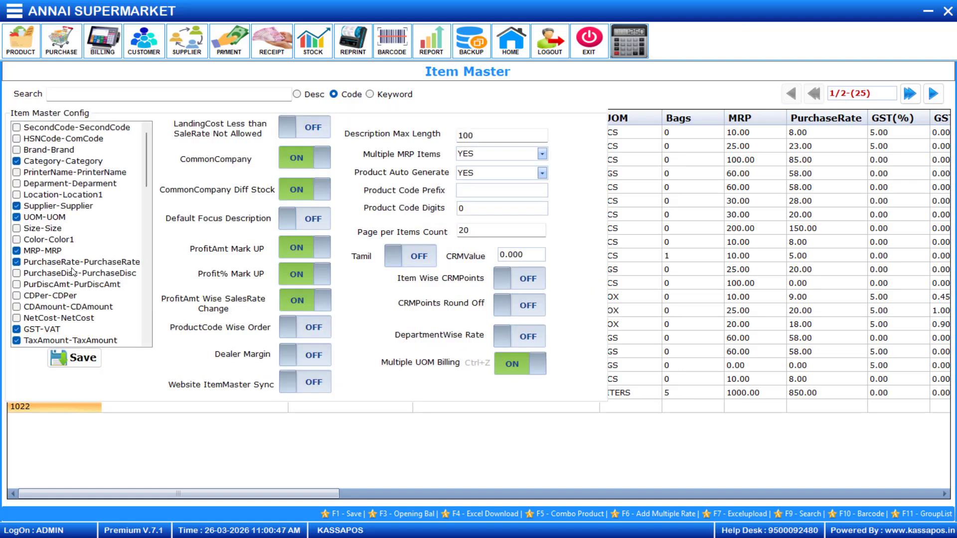
# Step: Make sure the SMPer-CST column is enabled in the Item Master configuration and save the configuration
pyautogui.scroll(-1, 72, 271)
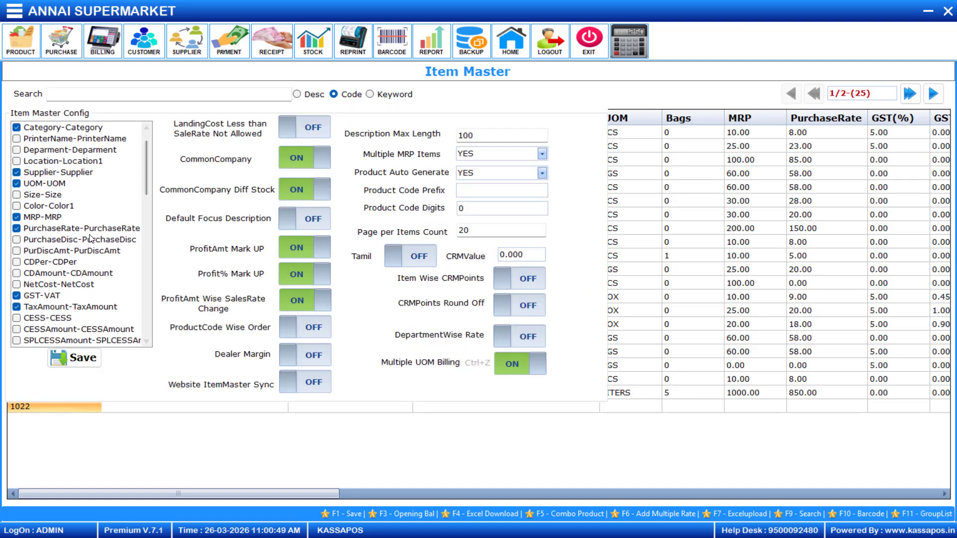
pyautogui.scroll(-5, 91, 238)
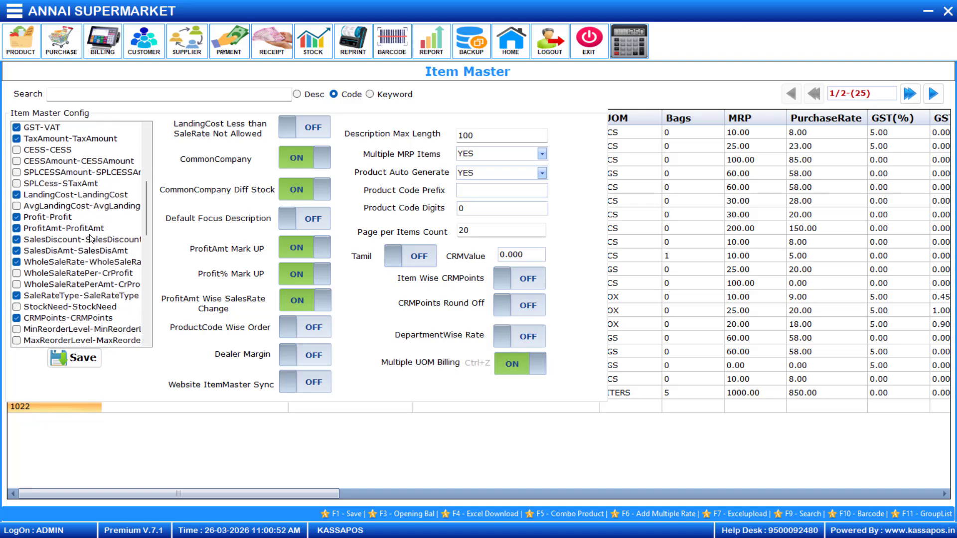
pyautogui.scroll(-6, 90, 238)
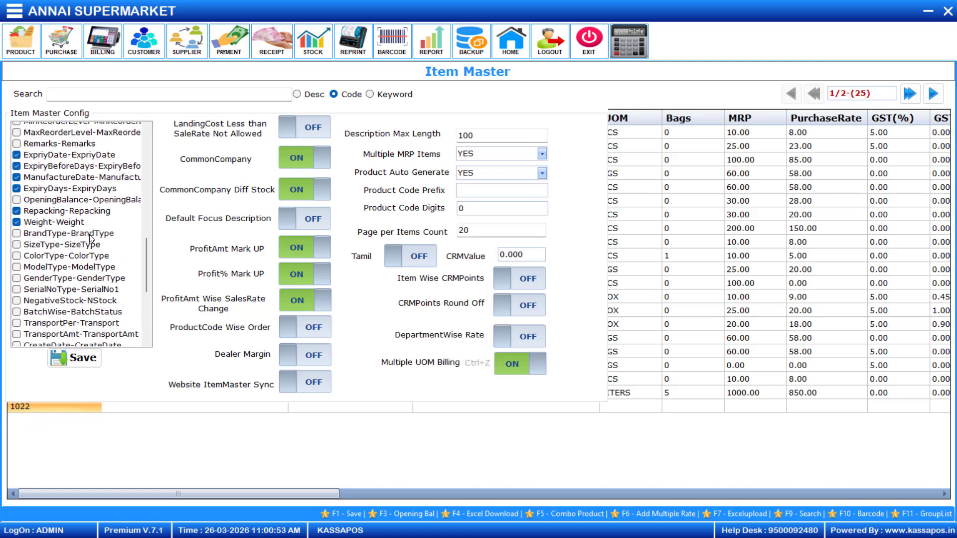
pyautogui.scroll(-3, 91, 238)
pyautogui.scroll(-2, 91, 238)
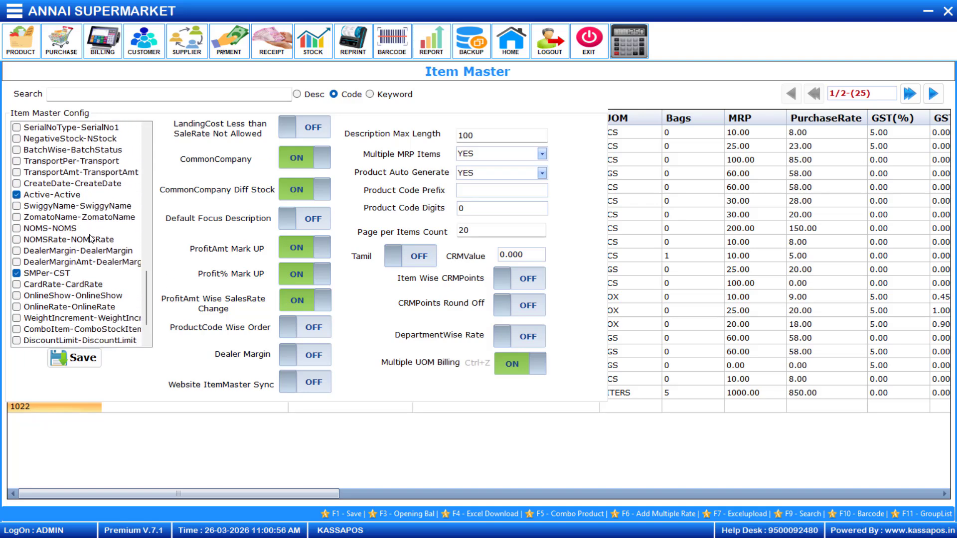
pyautogui.click(16, 275)
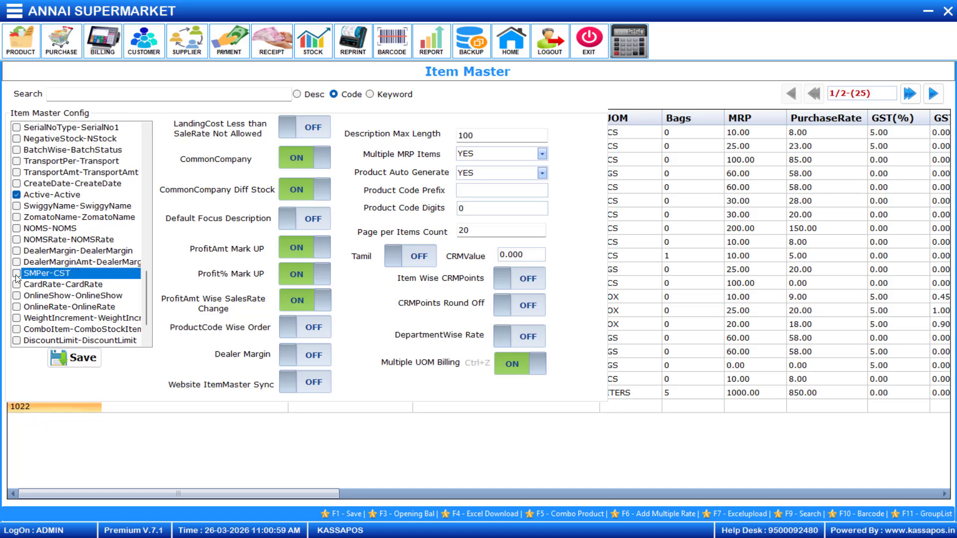
pyautogui.click(16, 274)
pyautogui.click(82, 360)
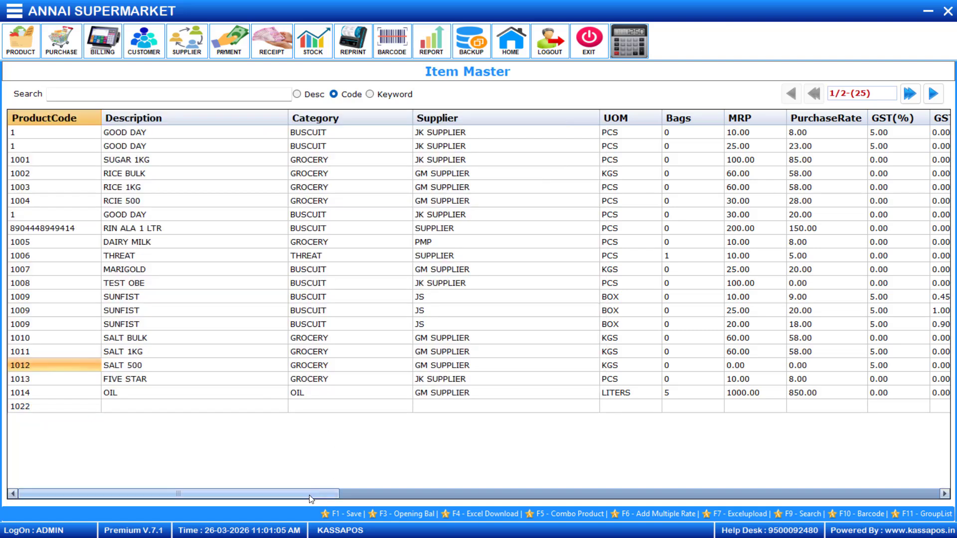
# Step: Set the salesman commission percentage (SM%) of item RICE BULK to 5
pyautogui.moveTo(310, 496); pyautogui.dragTo(583, 499)
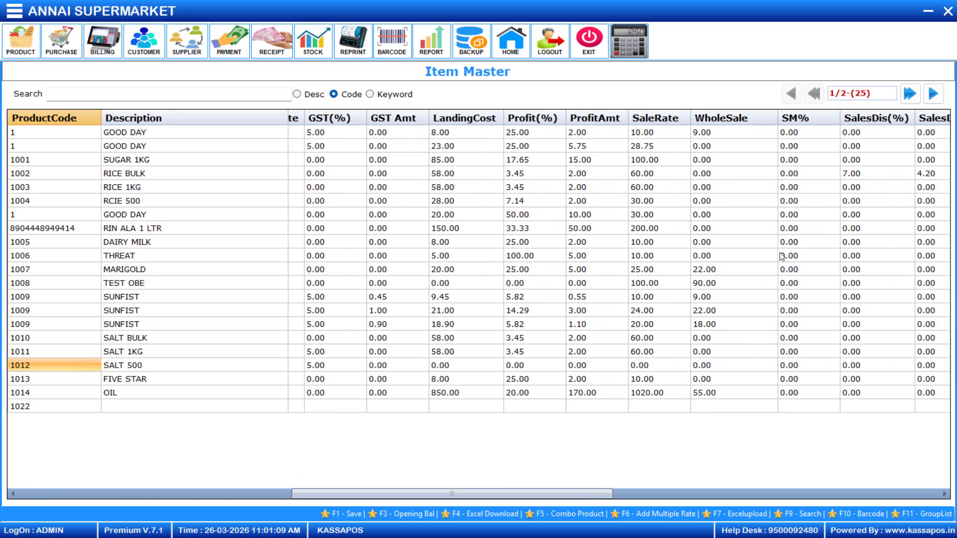
pyautogui.click(792, 131)
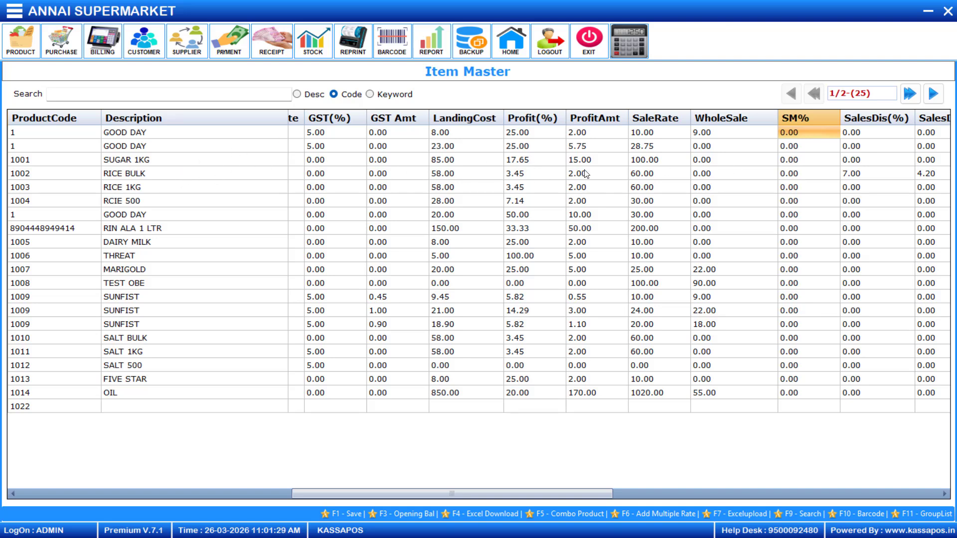
pyautogui.click(786, 176)
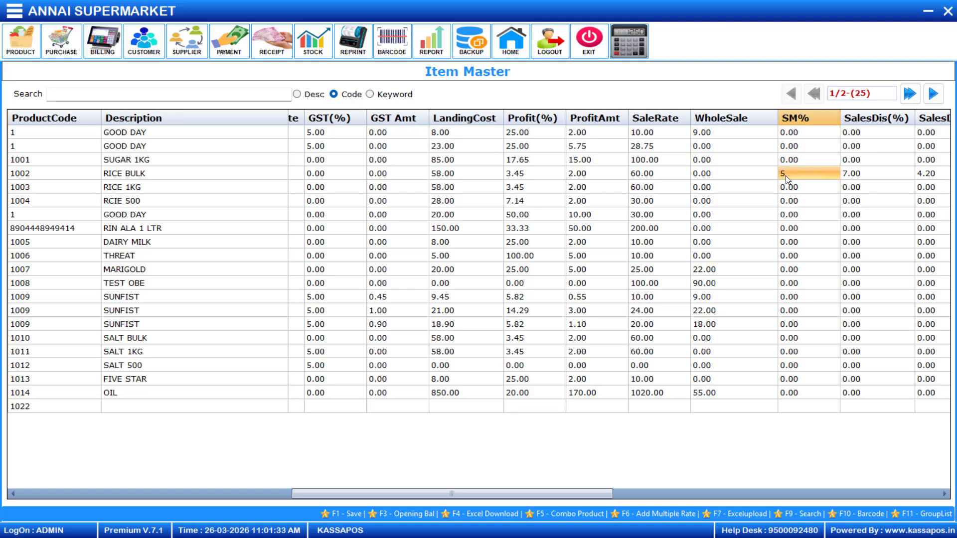
pyautogui.press('Tab')
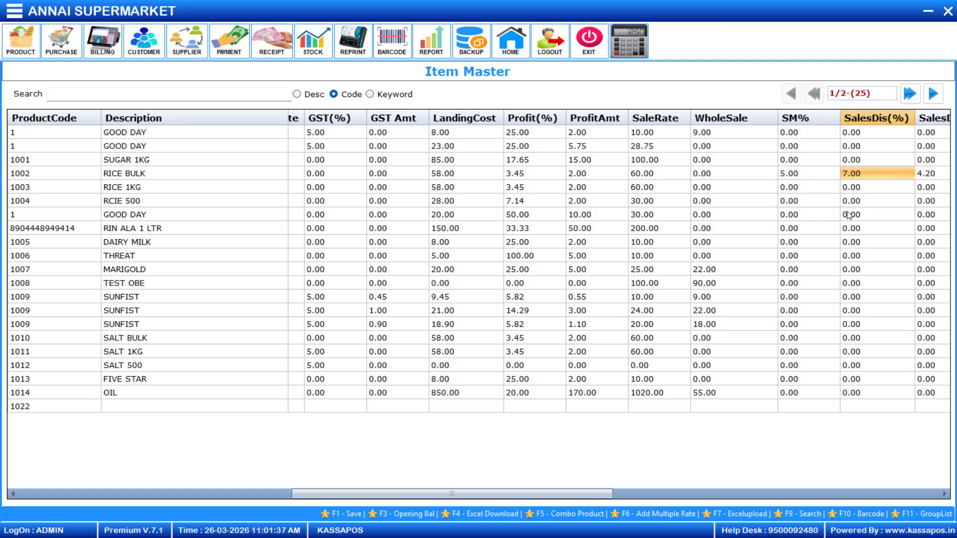
# Step: Set the SM% of item RIN ALA 1 LTR to 7
pyautogui.click(787, 216)
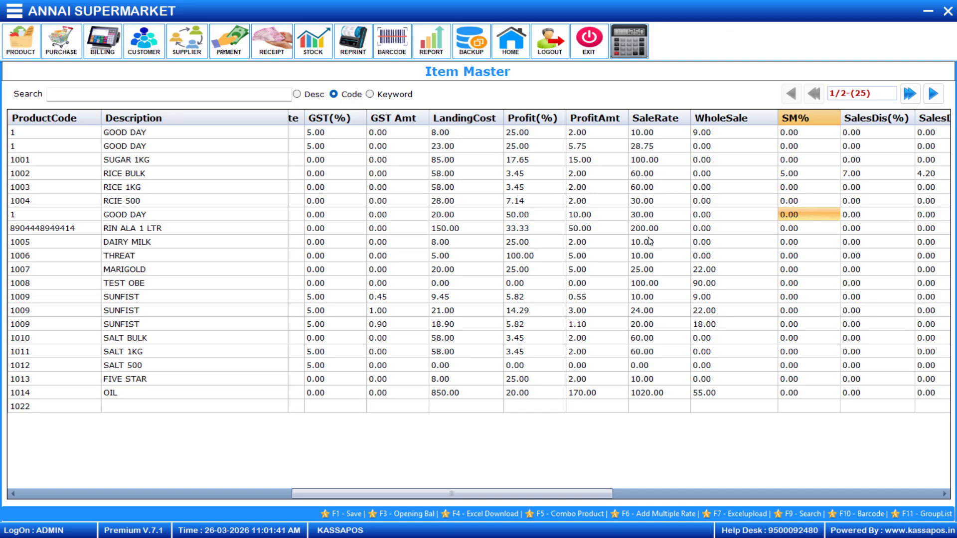
pyautogui.click(796, 230)
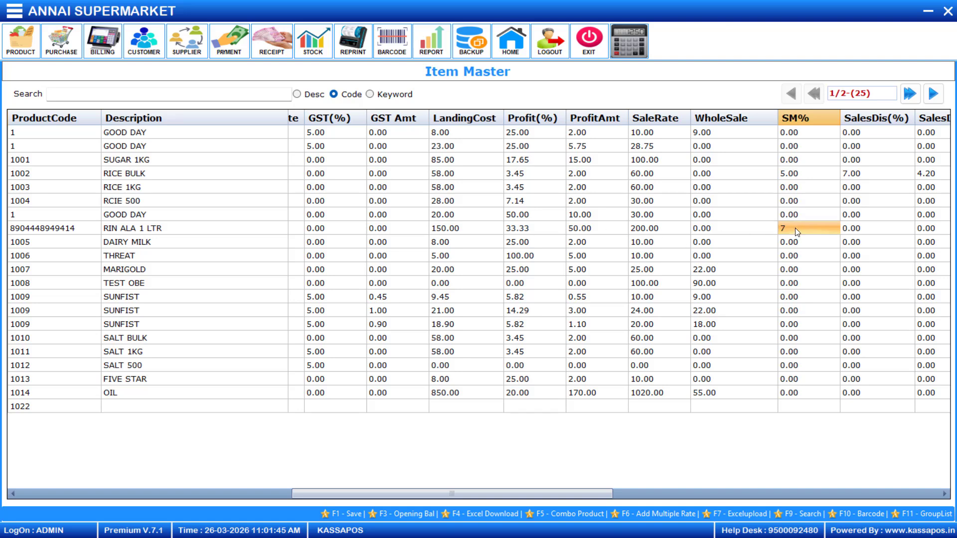
pyautogui.press('Return')
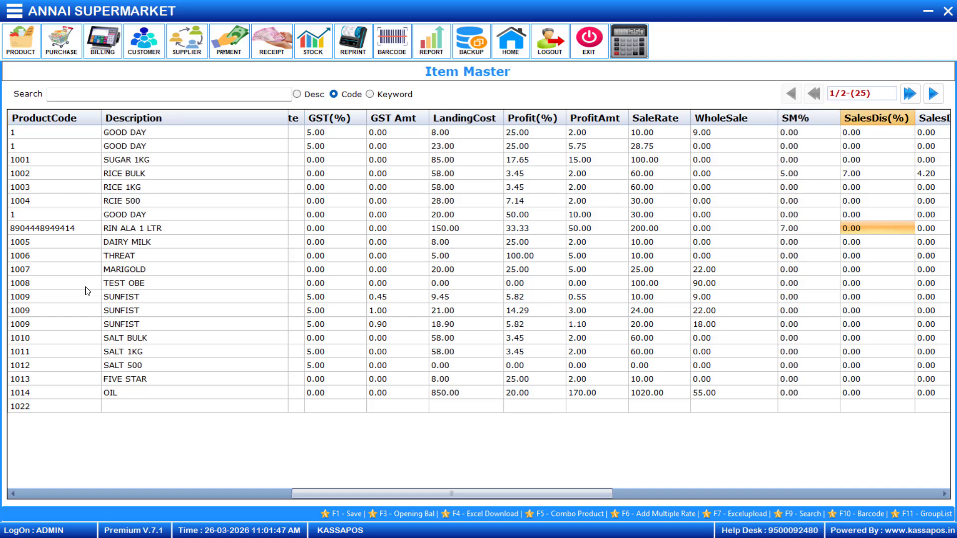
# Step: Set the SM% of item OIL to 3, keeping the remaining values of its row
pyautogui.click(799, 394)
pyautogui.write('3')
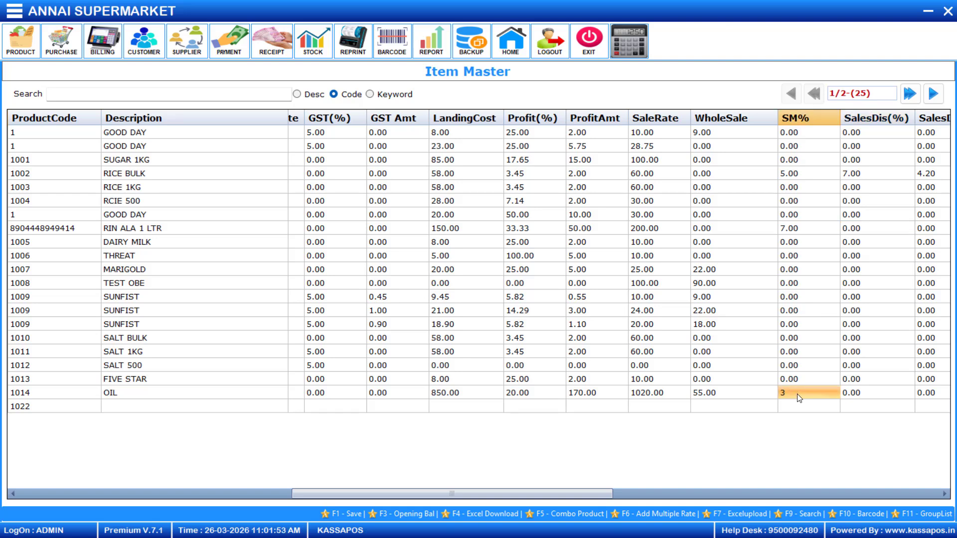
pyautogui.press('Return')
pyautogui.press('Return')
pyautogui.press('Return')
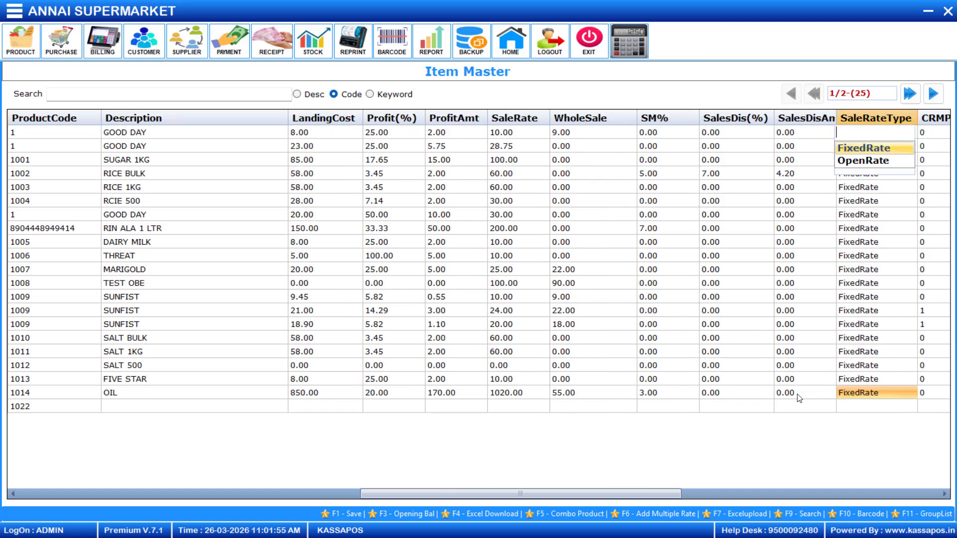
pyautogui.press('Return')
pyautogui.press('Return')
pyautogui.press('Return')
pyautogui.press('Return')
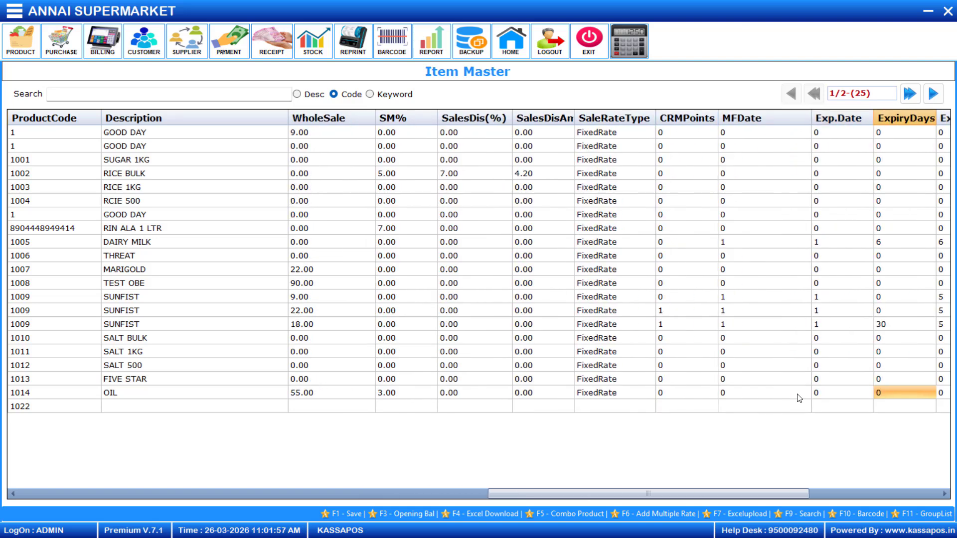
# Step: Save the item master details with confirmation, close the Item Master and decline closing the application
pyautogui.press('F1')
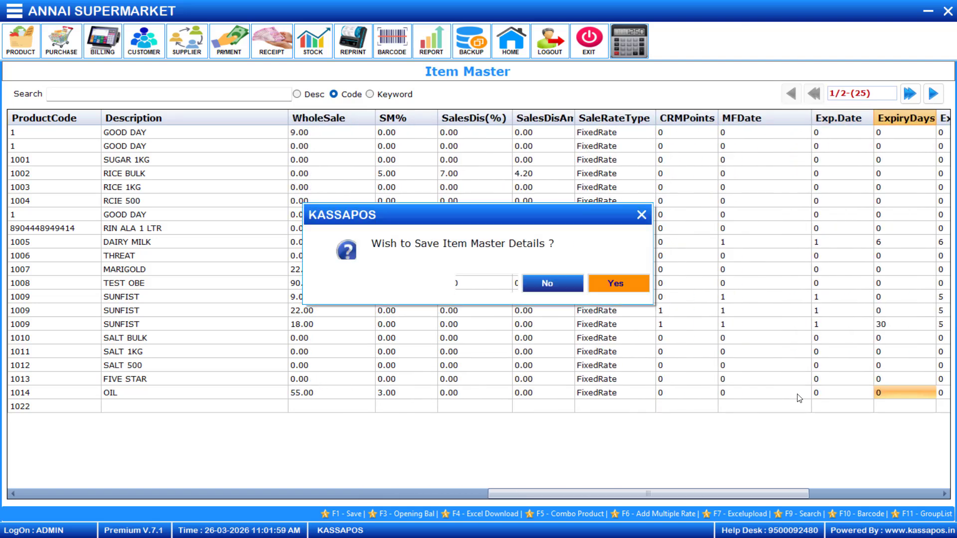
pyautogui.click(618, 285)
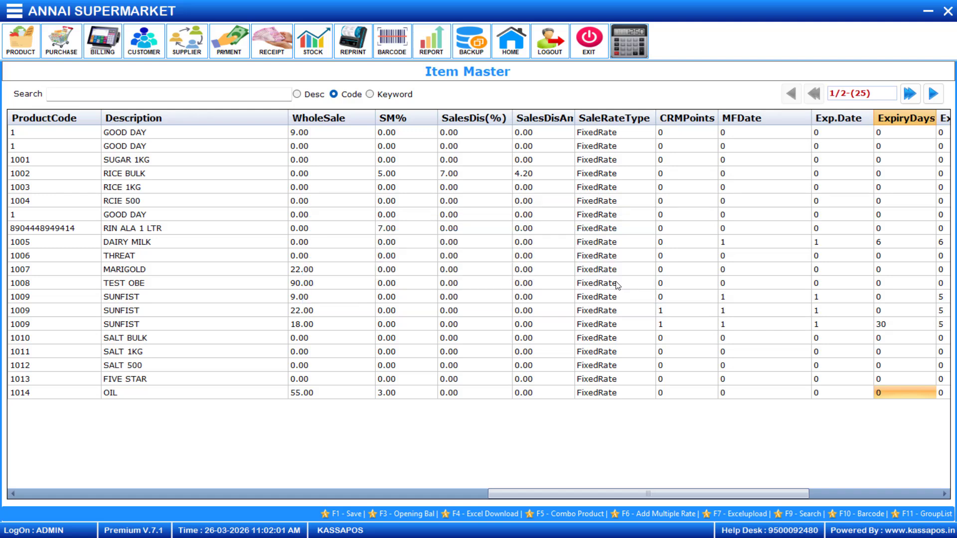
pyautogui.click(619, 284)
pyautogui.click(949, 11)
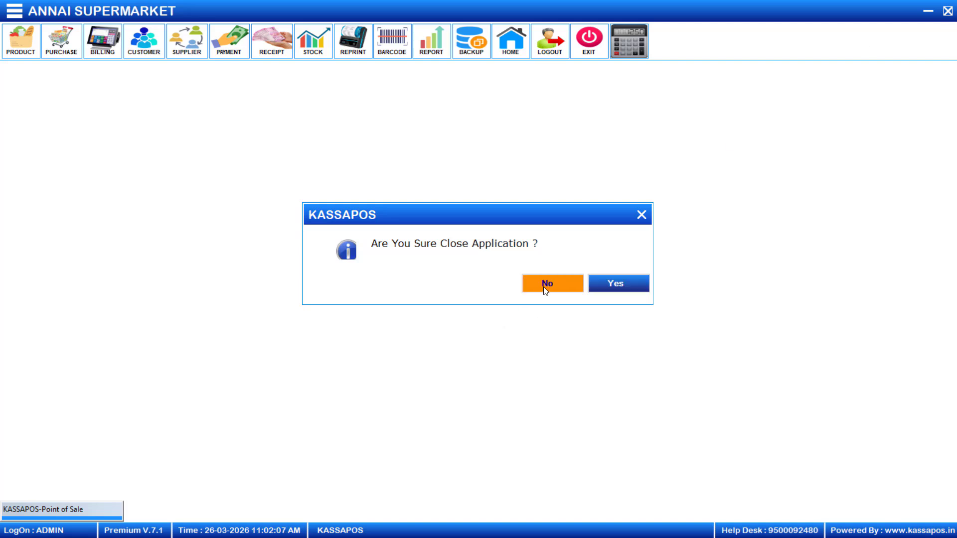
pyautogui.click(544, 287)
# Step: Open the billing screen and choose SNAME4 as the salesman for the whole bill
pyautogui.click(103, 40)
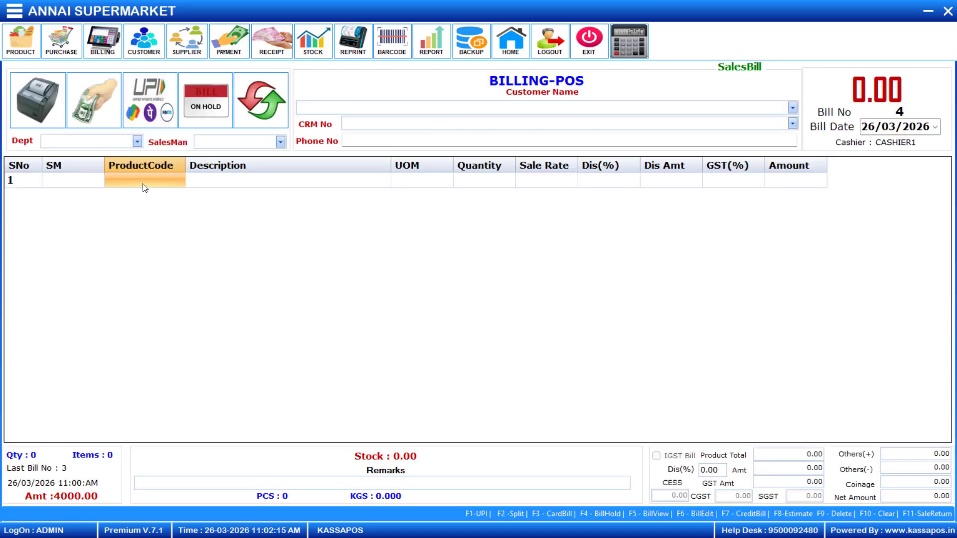
pyautogui.click(281, 142)
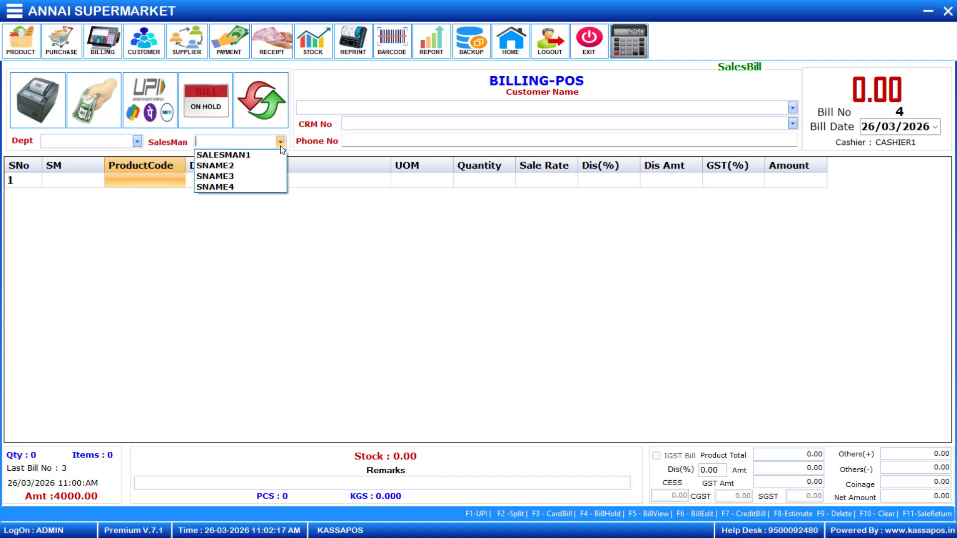
pyautogui.click(220, 187)
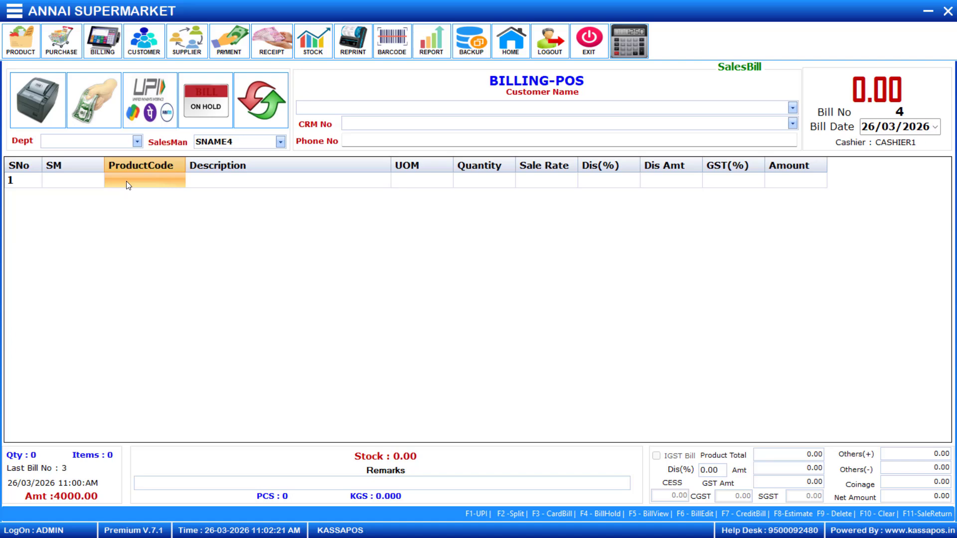
# Step: Add RIN ALA 1 LTR from the product list to the first bill line with quantity 20
pyautogui.press('Return')
pyautogui.press('Down')
pyautogui.press('Down')
pyautogui.press('Down')
pyautogui.press('Down')
pyautogui.press('Down')
pyautogui.press('Down')
pyautogui.press('Down')
pyautogui.press('Down')
pyautogui.press('Down')
pyautogui.press('Down')
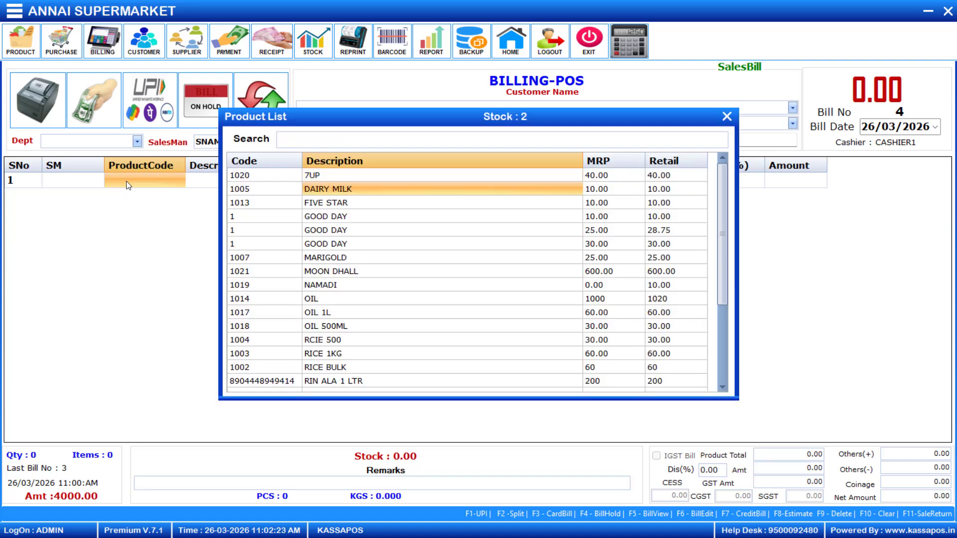
pyautogui.press('Down')
pyautogui.press('Down')
pyautogui.press('Down')
pyautogui.press('Down')
pyautogui.press('Down')
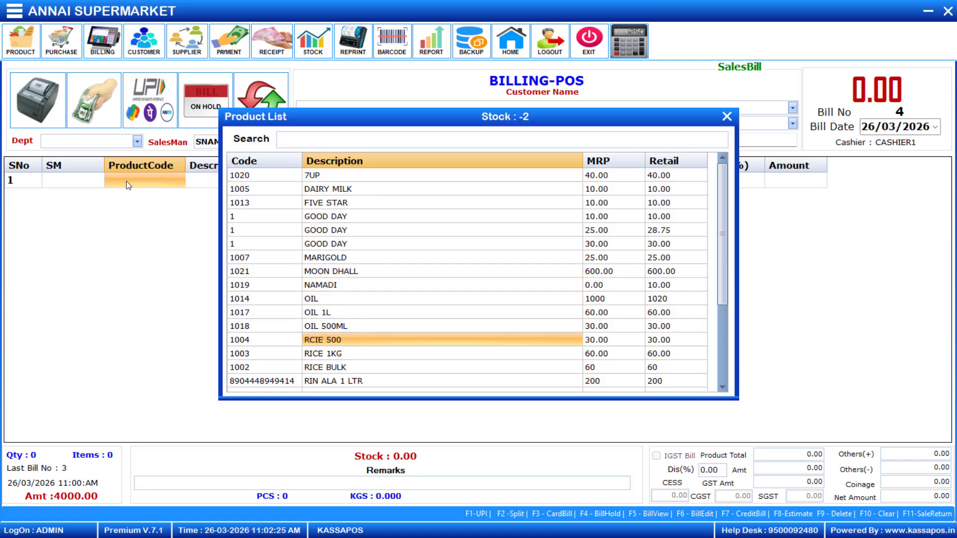
pyautogui.press('Return')
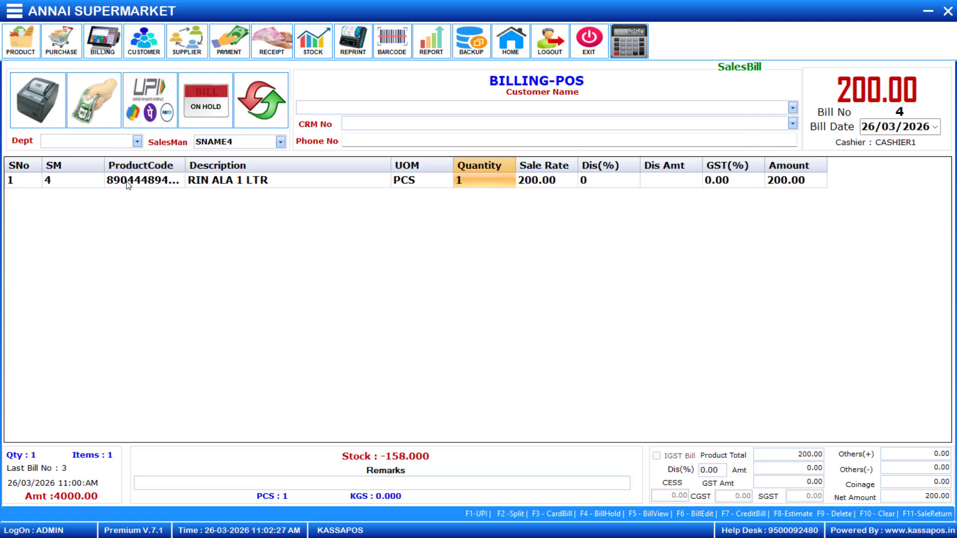
pyautogui.write('20')
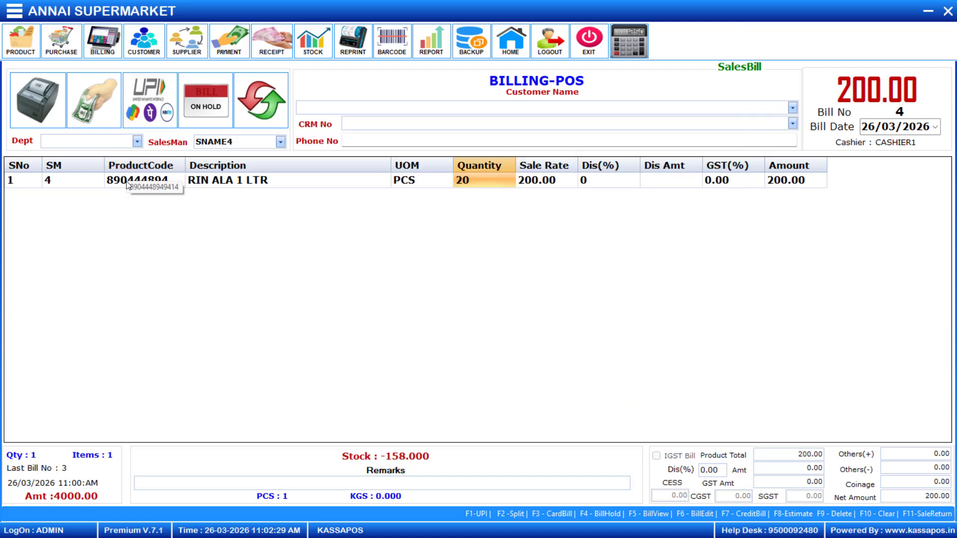
pyautogui.press('Return')
# Step: Add RICE BULK from the product list to the second bill line with quantity 30
pyautogui.press('Return')
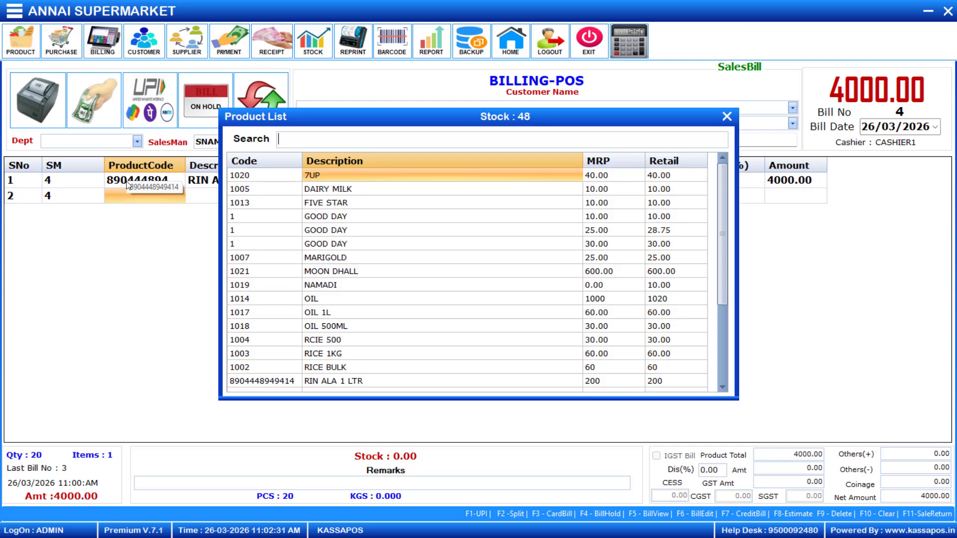
pyautogui.press('Down')
pyautogui.press('Down')
pyautogui.press('Down')
pyautogui.press('Down')
pyautogui.press('Down')
pyautogui.press('Down')
pyautogui.press('Down')
pyautogui.press('Down')
pyautogui.press('Down')
pyautogui.press('Down')
pyautogui.press('Down')
pyautogui.press('Down')
pyautogui.press('Down')
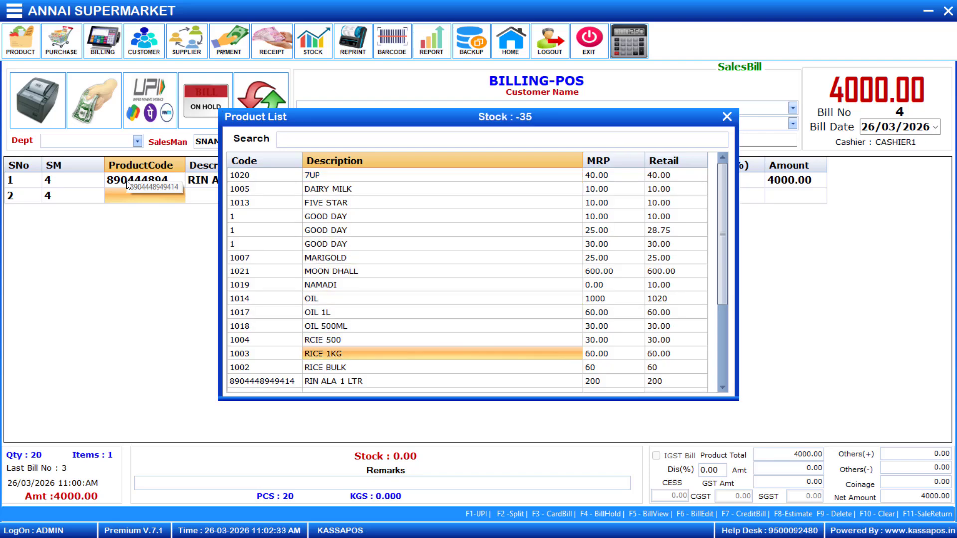
pyautogui.press('Down')
pyautogui.press('Return')
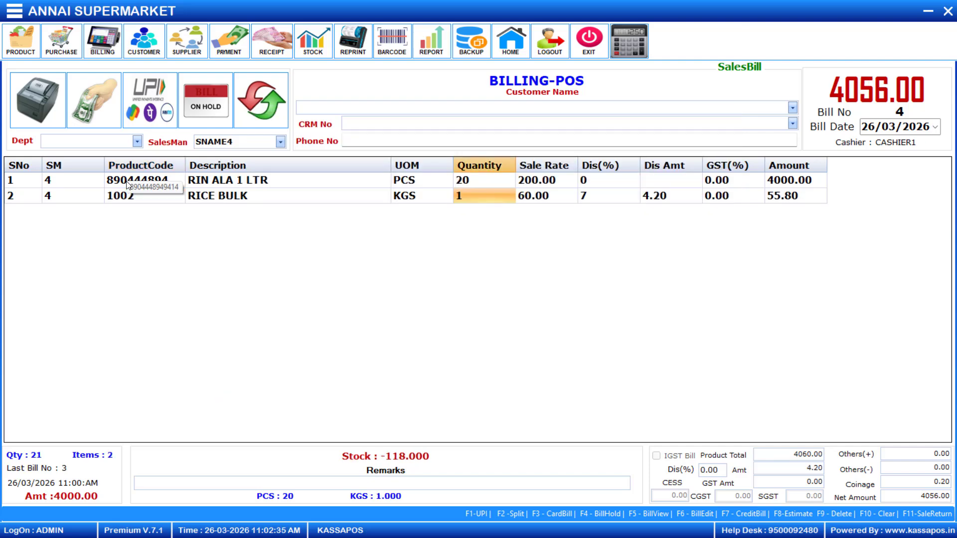
pyautogui.write('30')
pyautogui.press('Return')
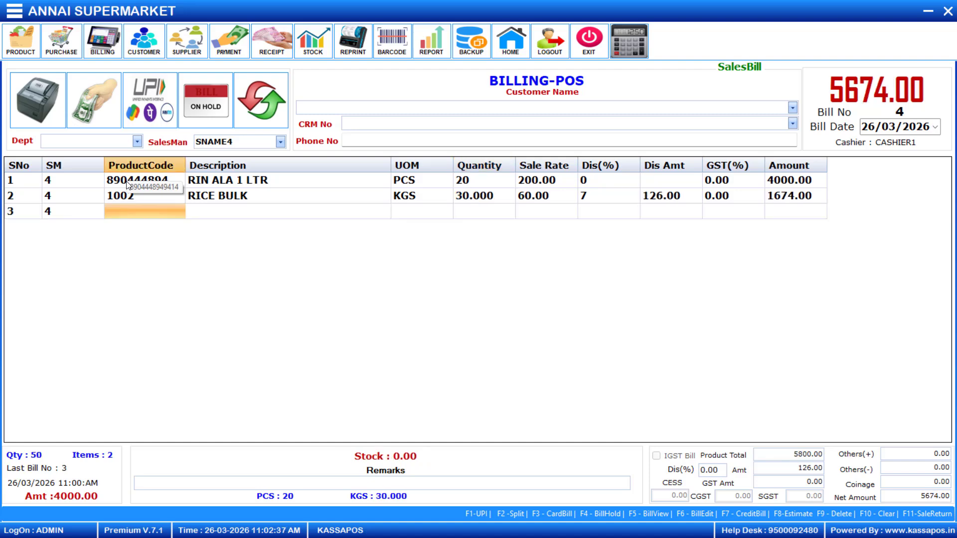
# Step: Add OIL from the product list to the third bill line with quantity 15, and complete the bill without printing it
pyautogui.press('Return')
pyautogui.press('Down')
pyautogui.press('Down')
pyautogui.press('Down')
pyautogui.press('Down')
pyautogui.press('Down')
pyautogui.press('Down')
pyautogui.press('Down')
pyautogui.press('Down')
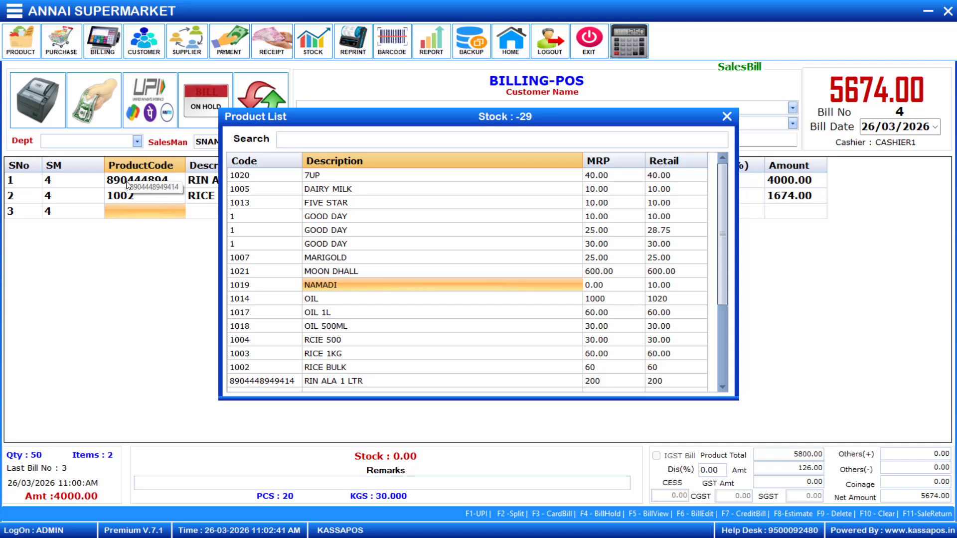
pyautogui.press('Up')
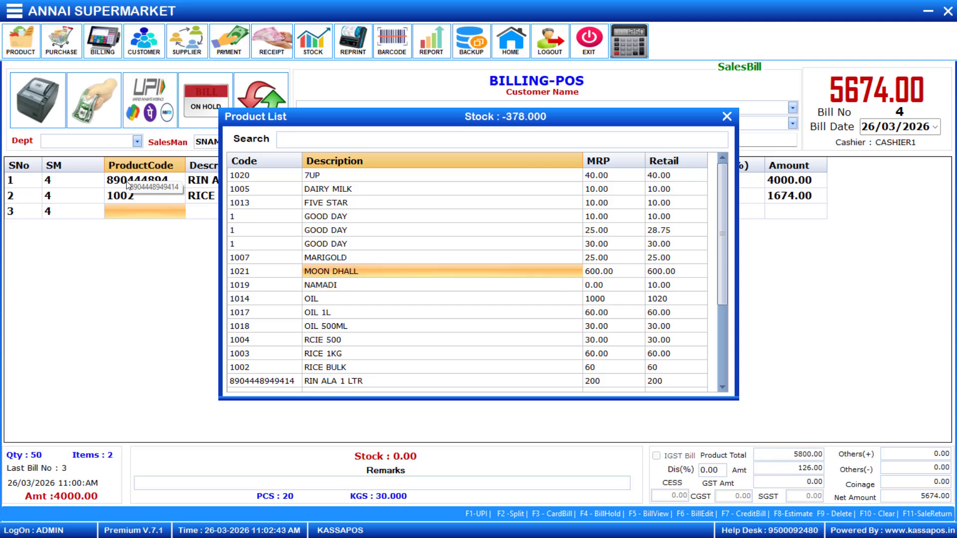
pyautogui.press('Down')
pyautogui.press('Down')
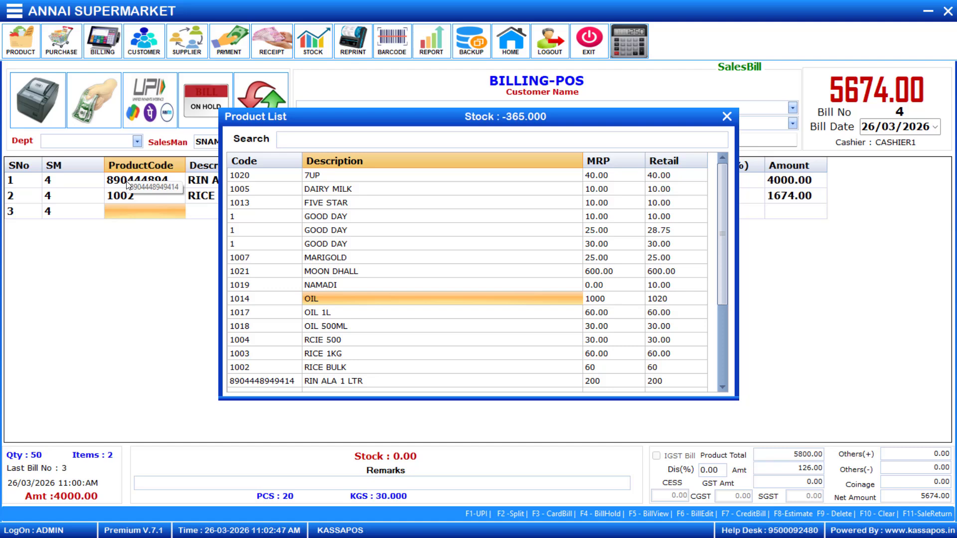
pyautogui.press('Return')
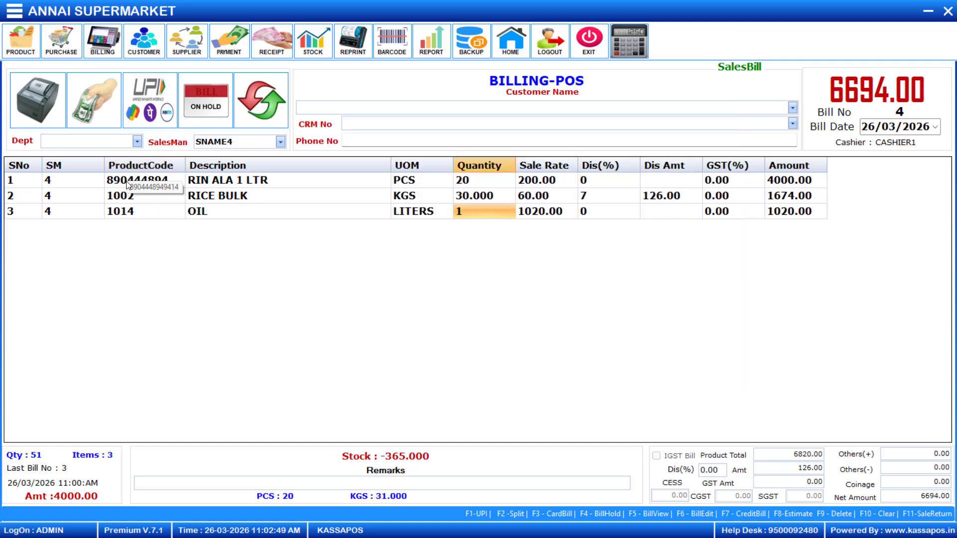
pyautogui.write('5')
pyautogui.press('Return')
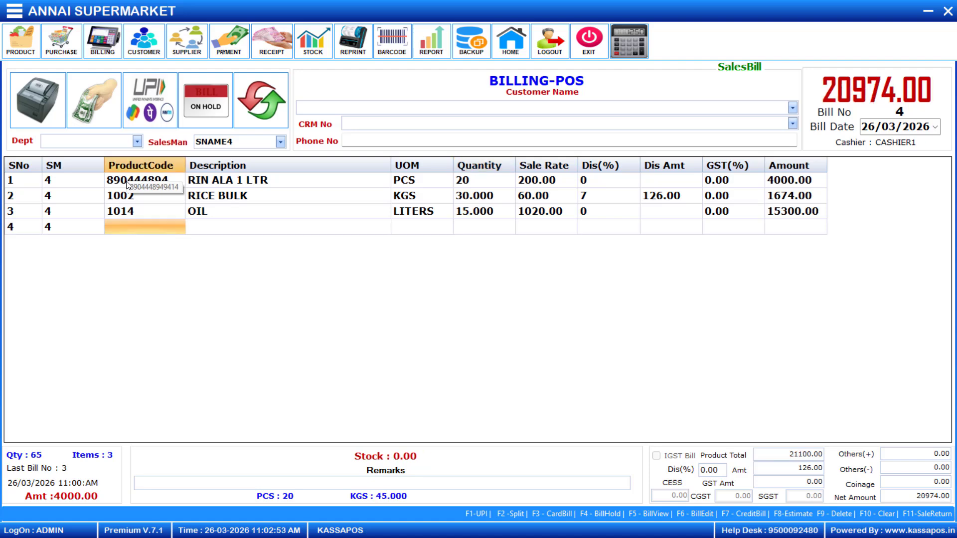
pyautogui.press('Return')
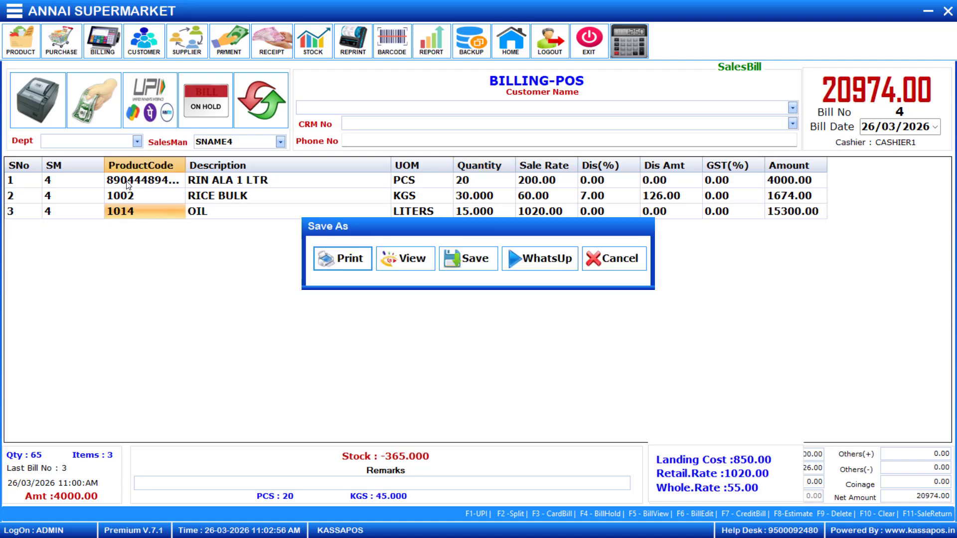
pyautogui.click(613, 266)
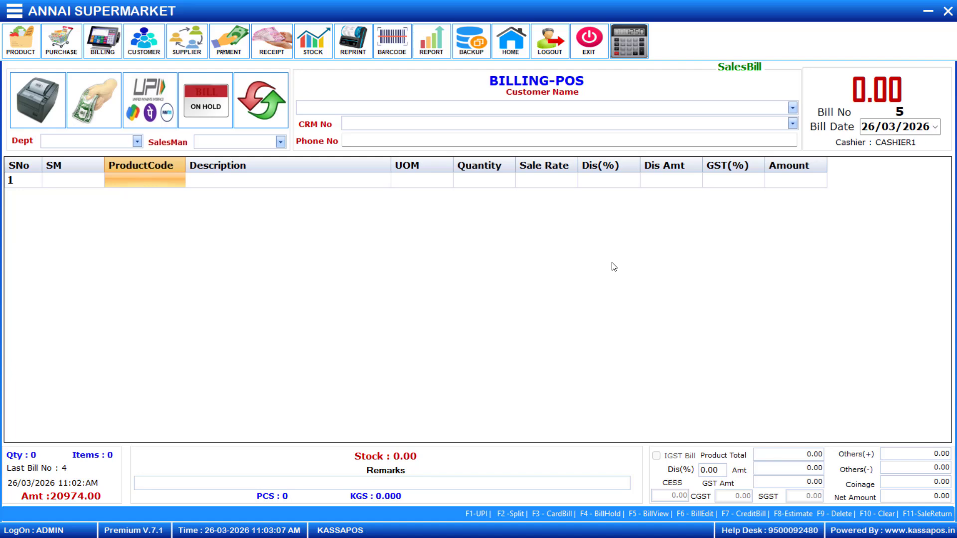
# Step: Open the Sales Report Part2 form from the Sale Master group of the crystal reports
pyautogui.click(15, 10)
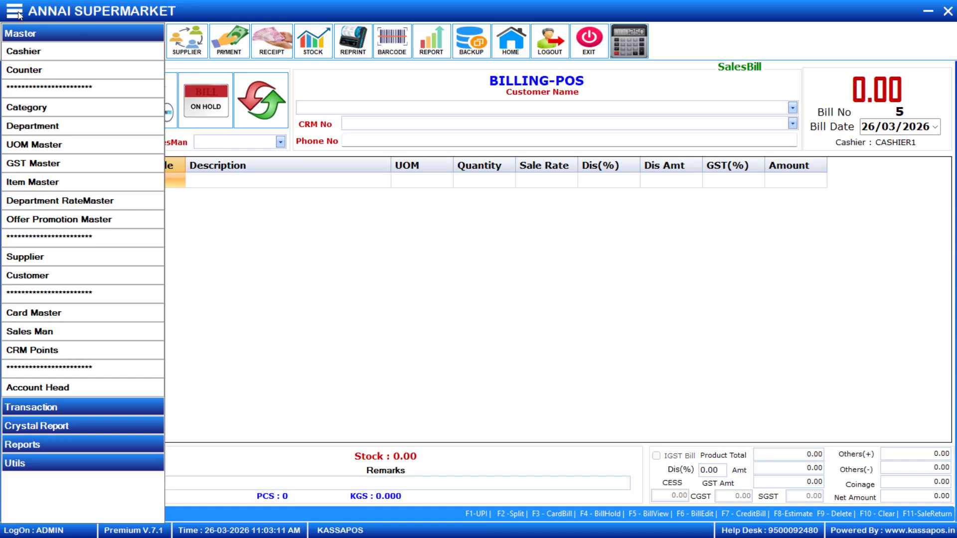
pyautogui.click(49, 31)
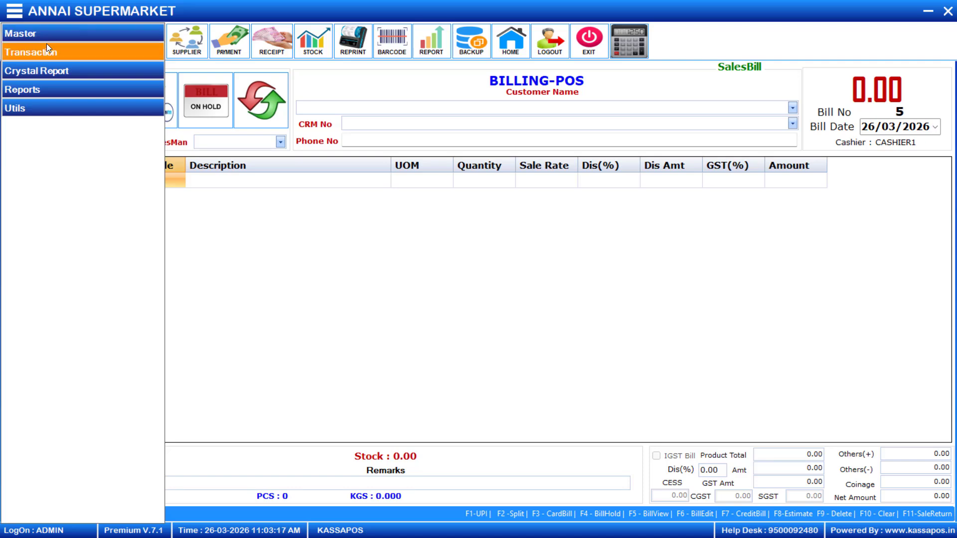
pyautogui.click(42, 70)
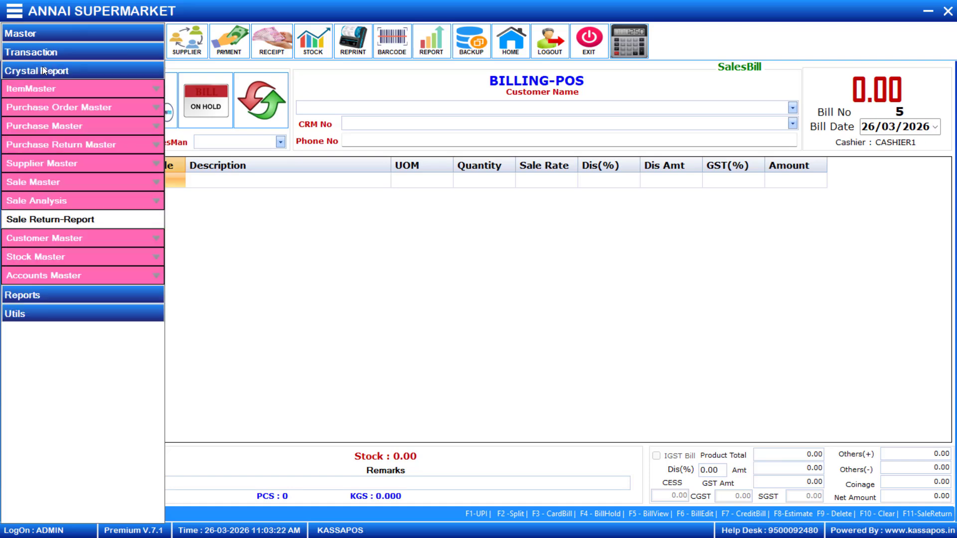
pyautogui.click(62, 184)
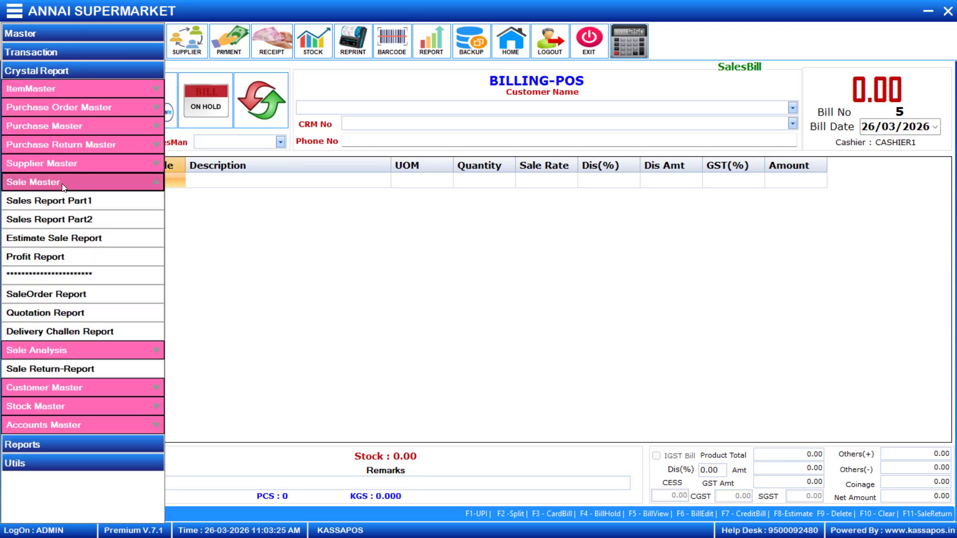
pyautogui.click(52, 225)
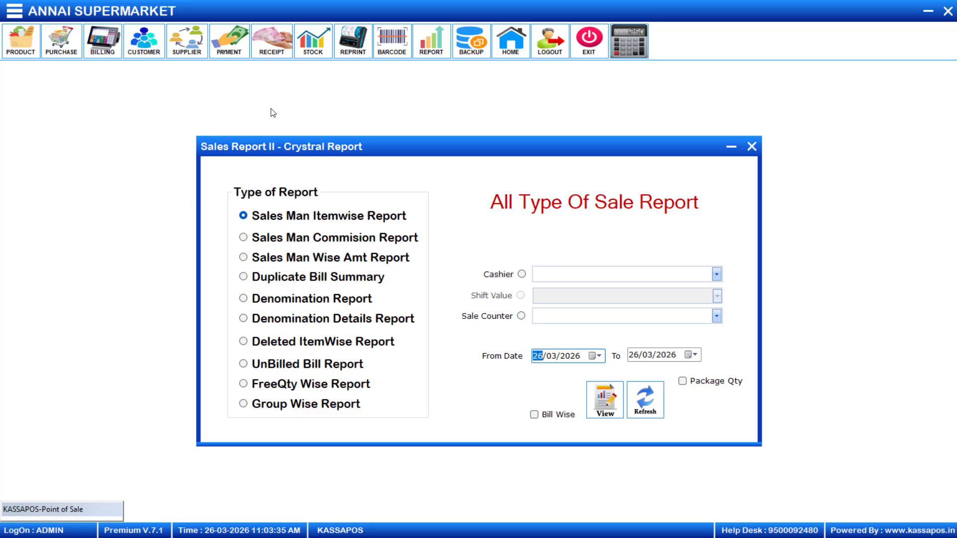
# Step: Generate the Sales Man Commision Report with the Bill Wise option enabled
pyautogui.click(244, 241)
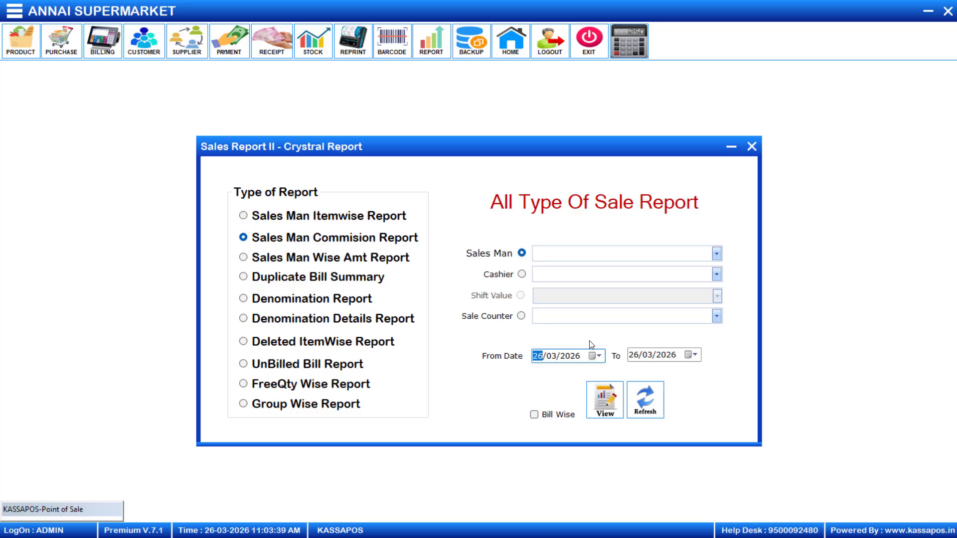
pyautogui.click(534, 416)
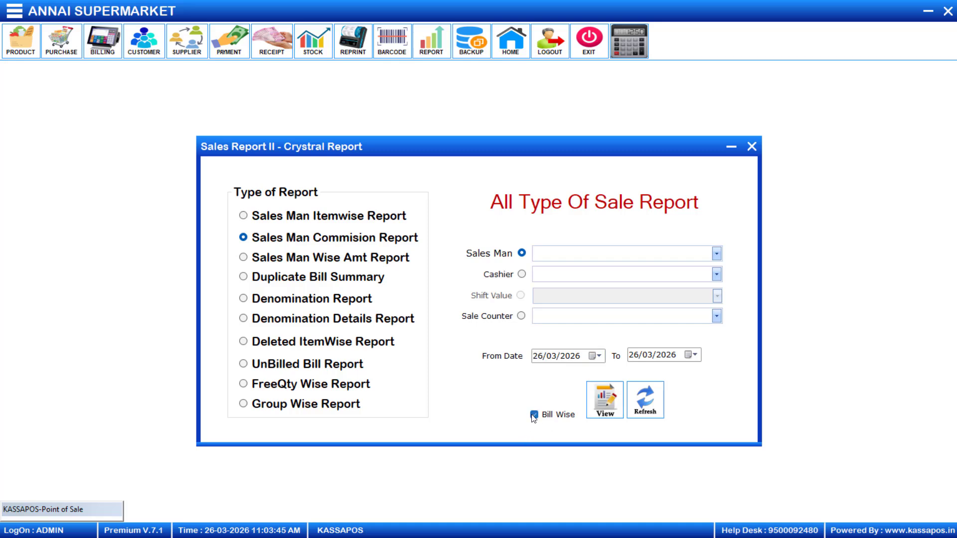
pyautogui.click(602, 407)
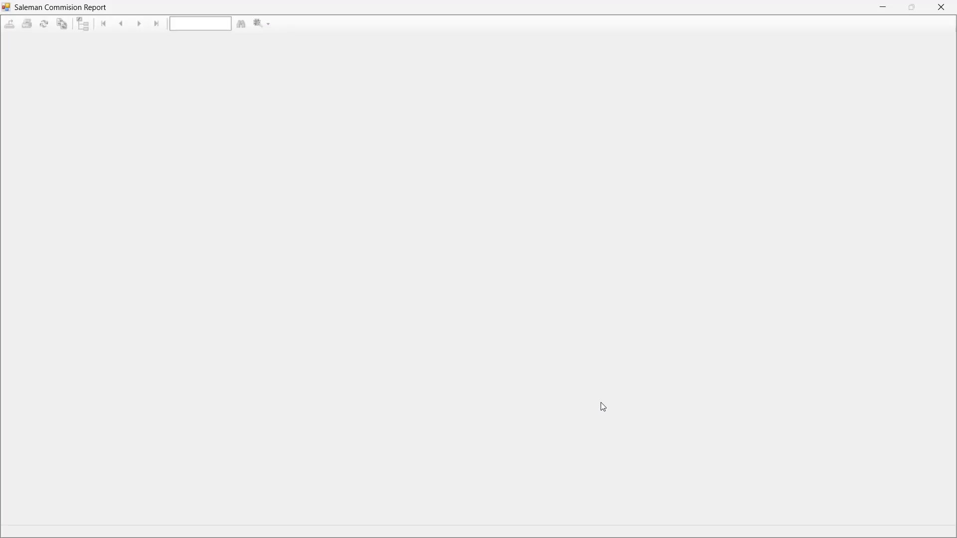